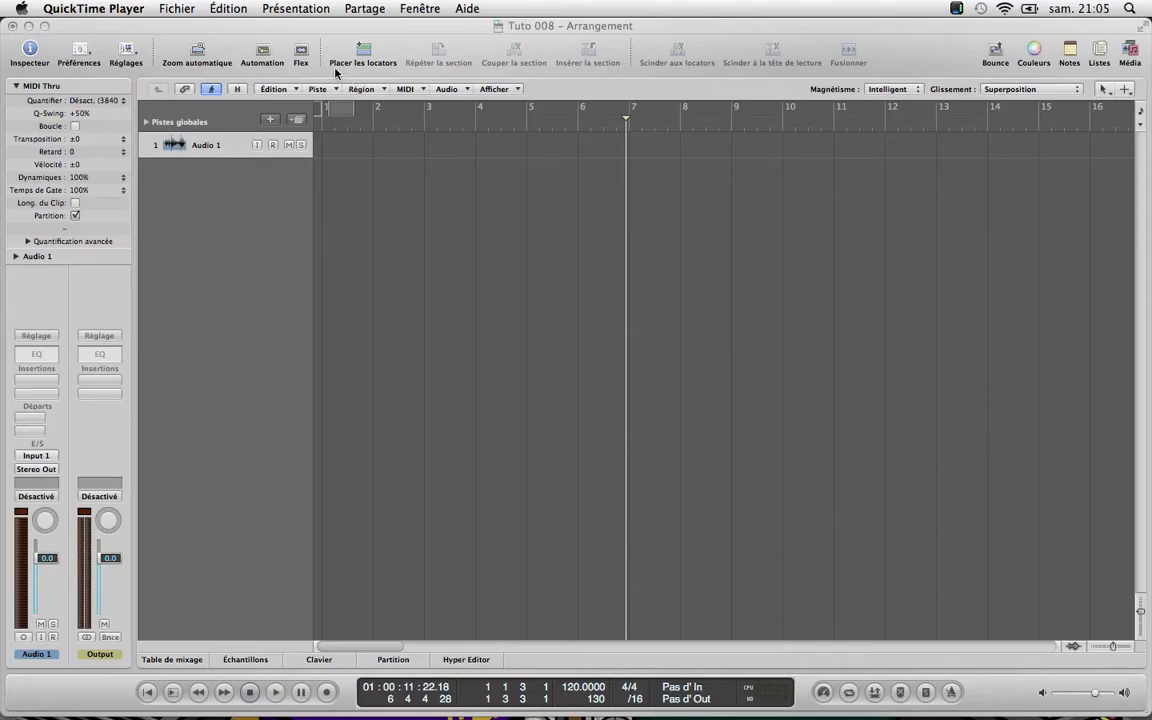
Examine the Flex modes available for the Audio 1 track, leaving the mode at Désactivé and Flex view hidden
{"action": "left_click", "coordinate": [296, 54]}
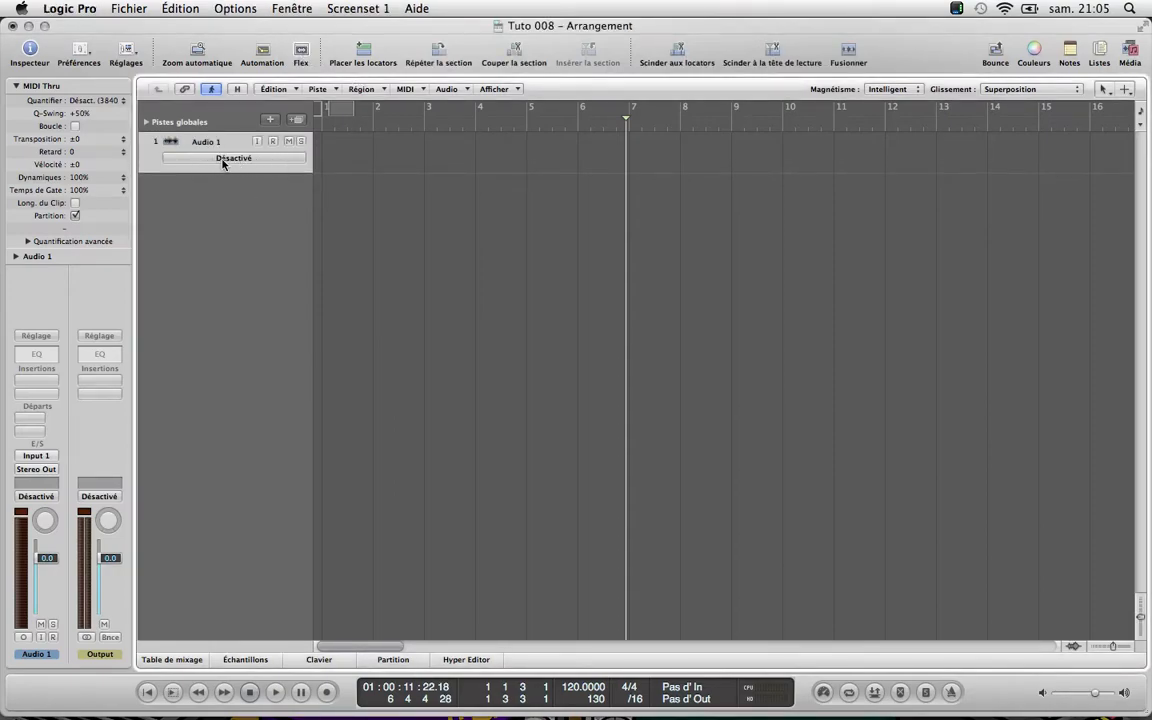
{"action": "left_click", "coordinate": [299, 55]}
{"action": "left_click", "coordinate": [299, 55]}
{"action": "left_click", "coordinate": [224, 160]}
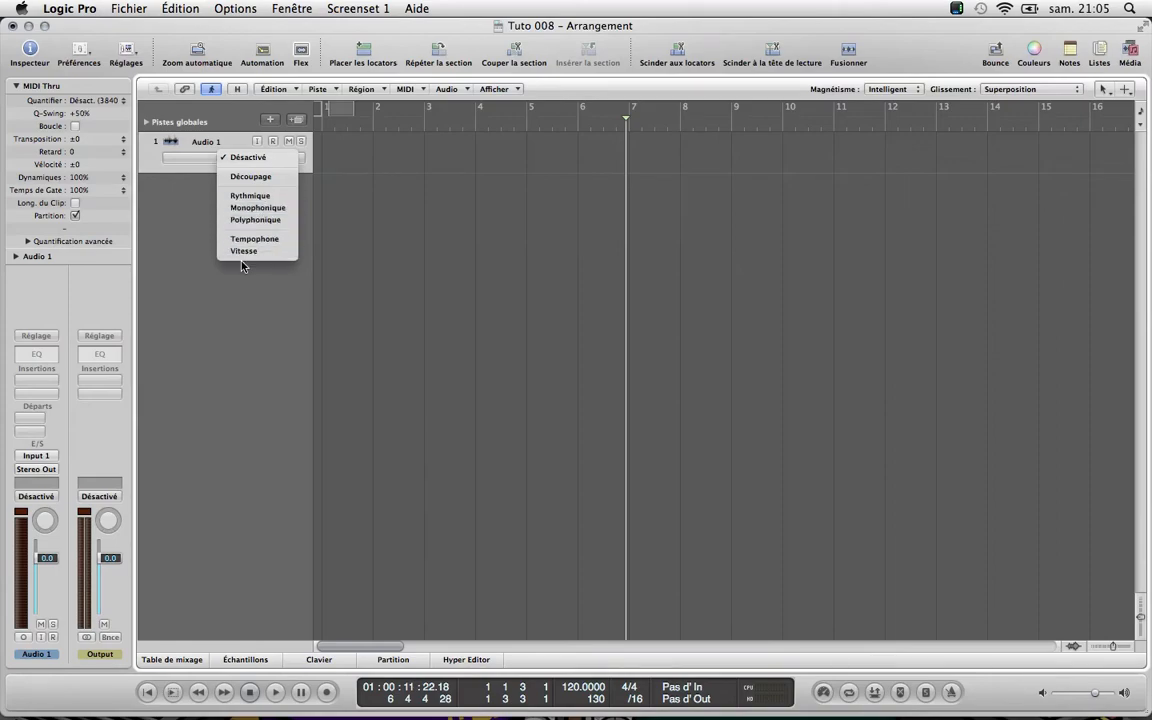
{"action": "left_click", "coordinate": [198, 190]}
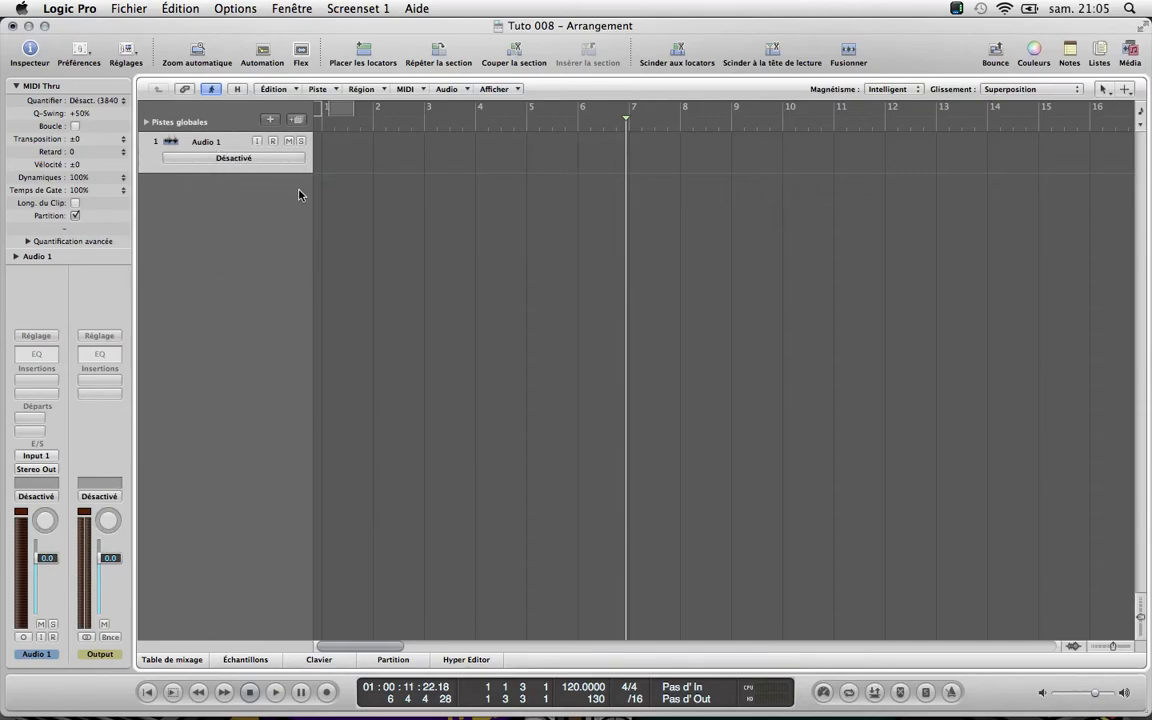
{"action": "left_click", "coordinate": [233, 157]}
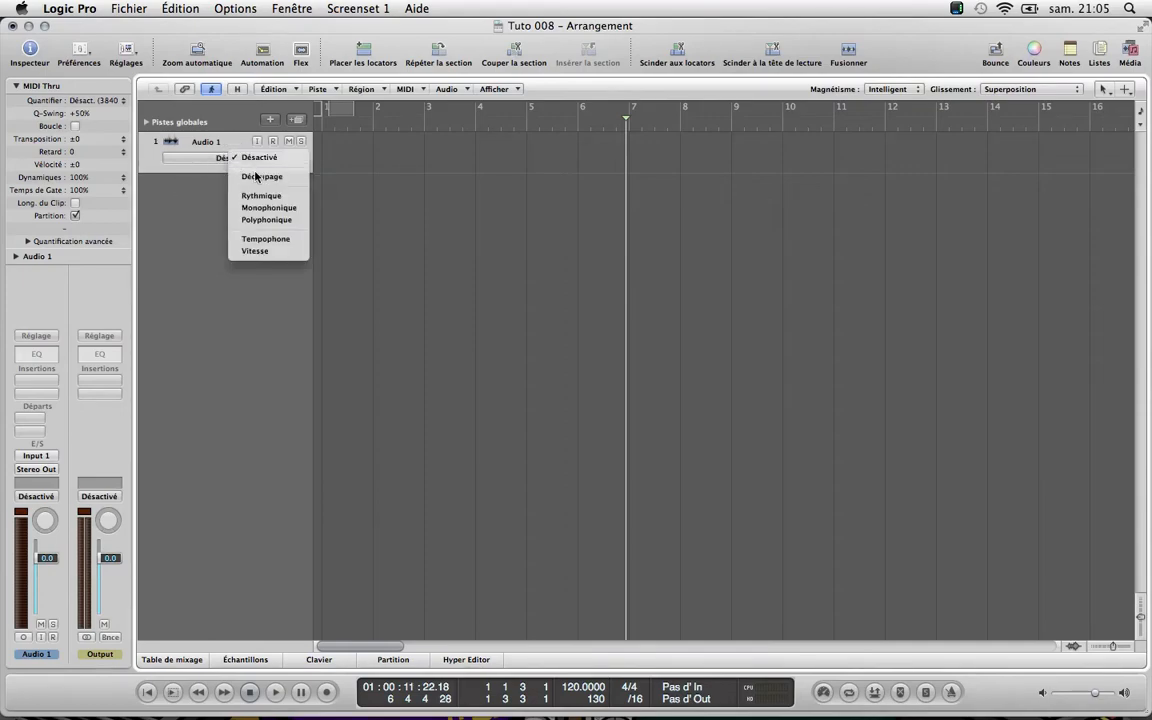
{"action": "left_click", "coordinate": [300, 52]}
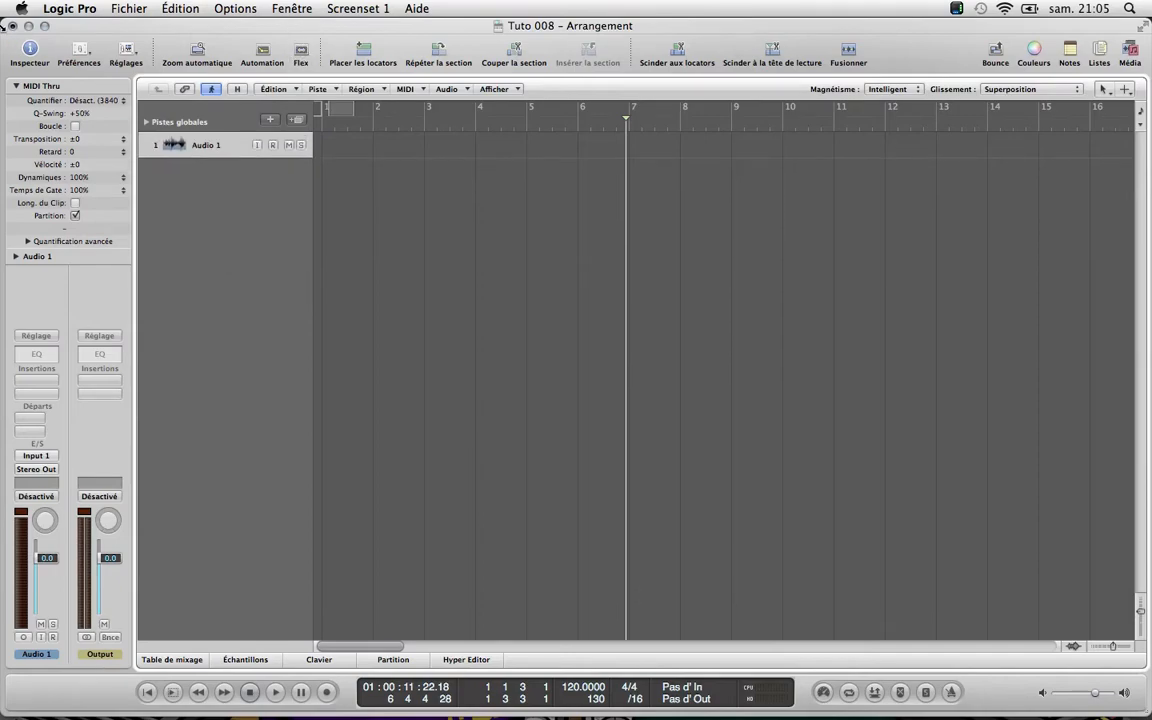
Import Tuto 008.wav from the desktop onto a new track at bar 1 and return the playhead to the start
{"action": "left_click", "coordinate": [44, 27]}
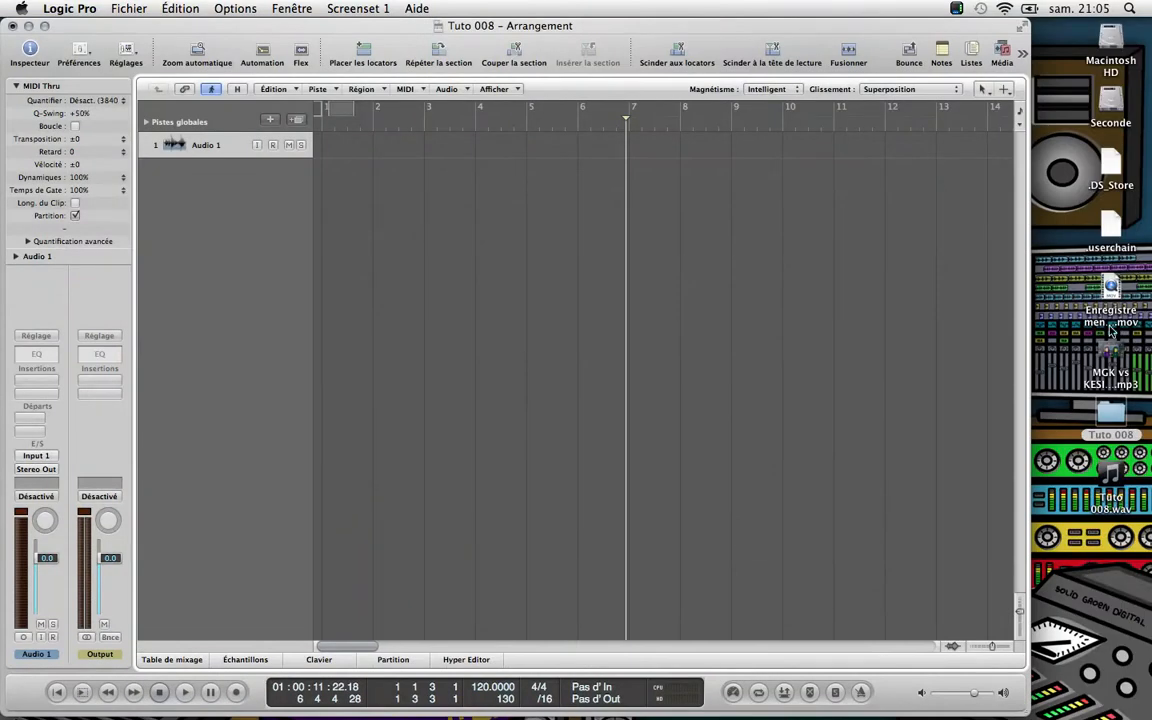
{"action": "left_click_drag", "start_coordinate": [1120, 478], "coordinate": [357, 206]}
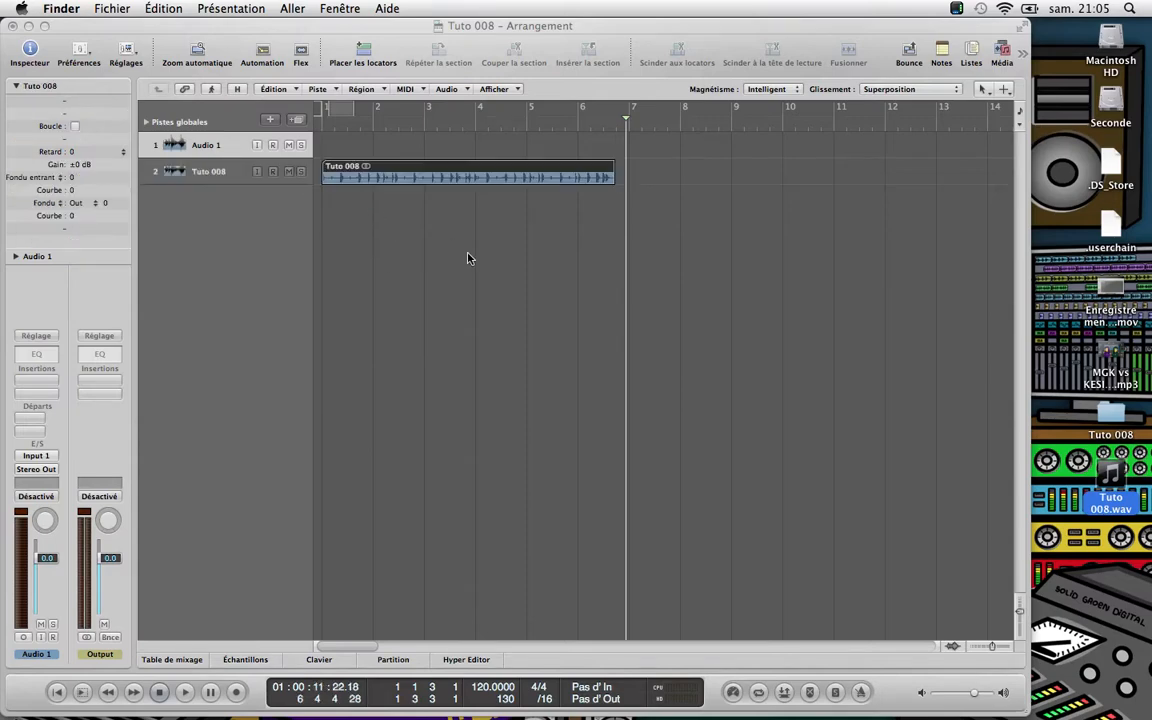
{"action": "left_click", "coordinate": [44, 25]}
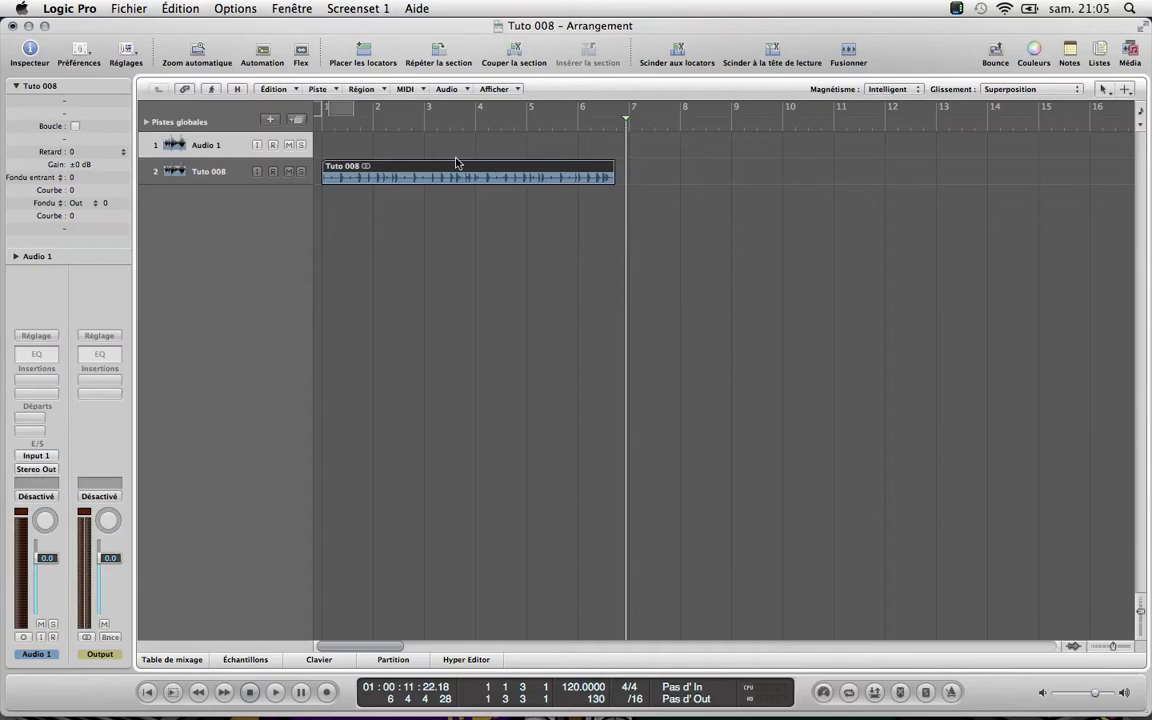
{"action": "key", "text": "Return"}
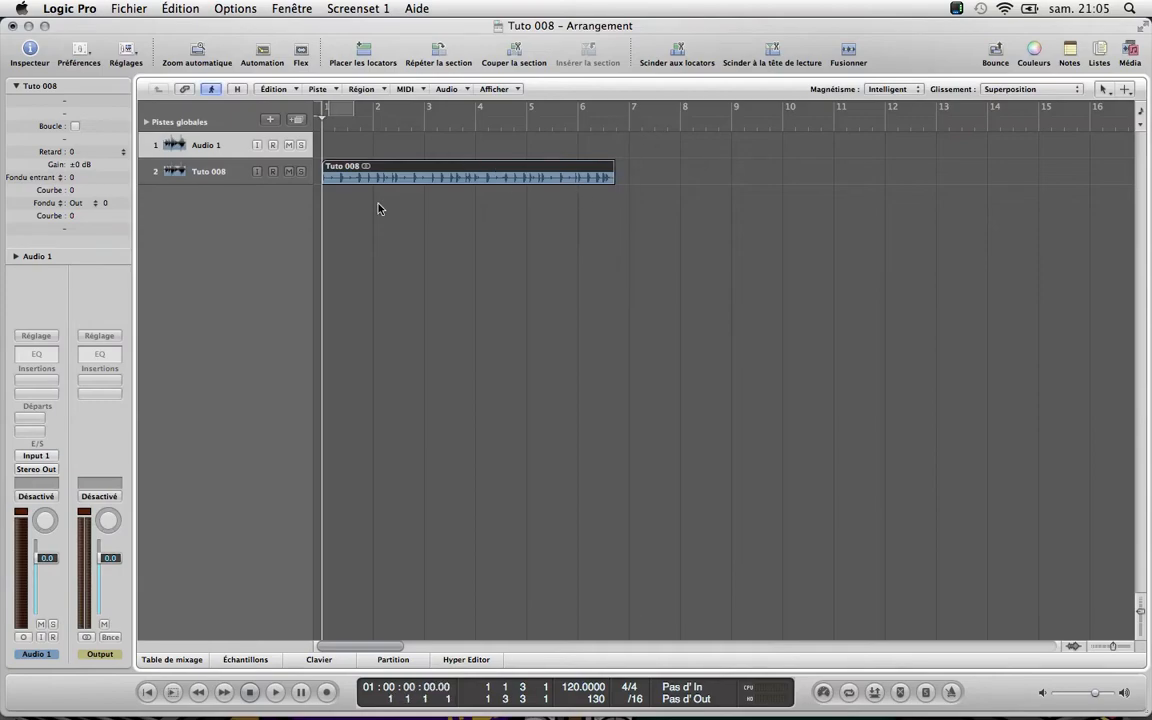
Load the Maximizer – Medium mastering preset on the Output channel strip in the mixer
{"action": "key", "text": "x"}
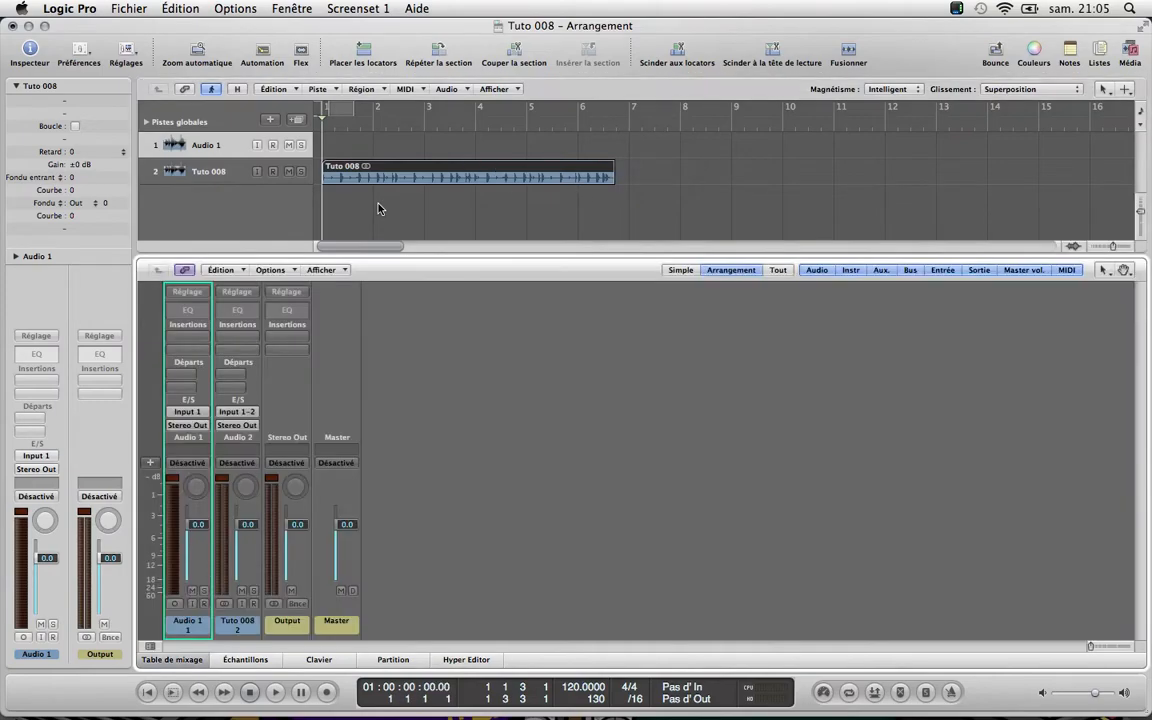
{"action": "left_click", "coordinate": [287, 291]}
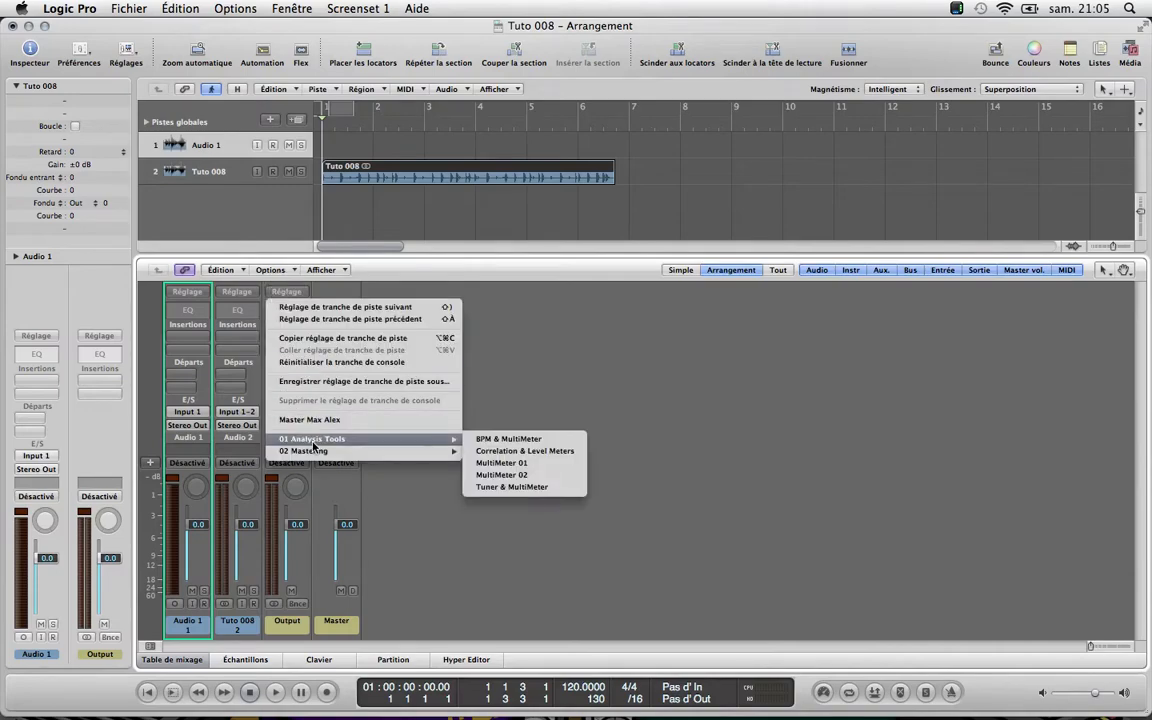
{"action": "mouse_move", "coordinate": [316, 455]}
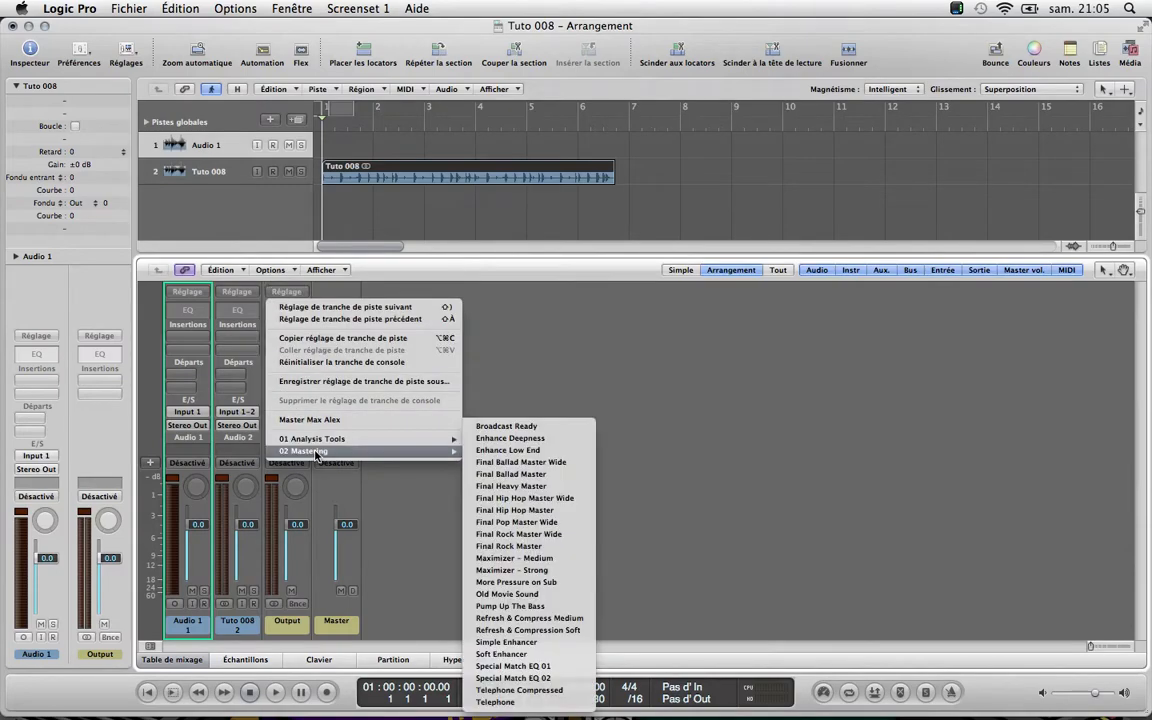
{"action": "left_click", "coordinate": [514, 561]}
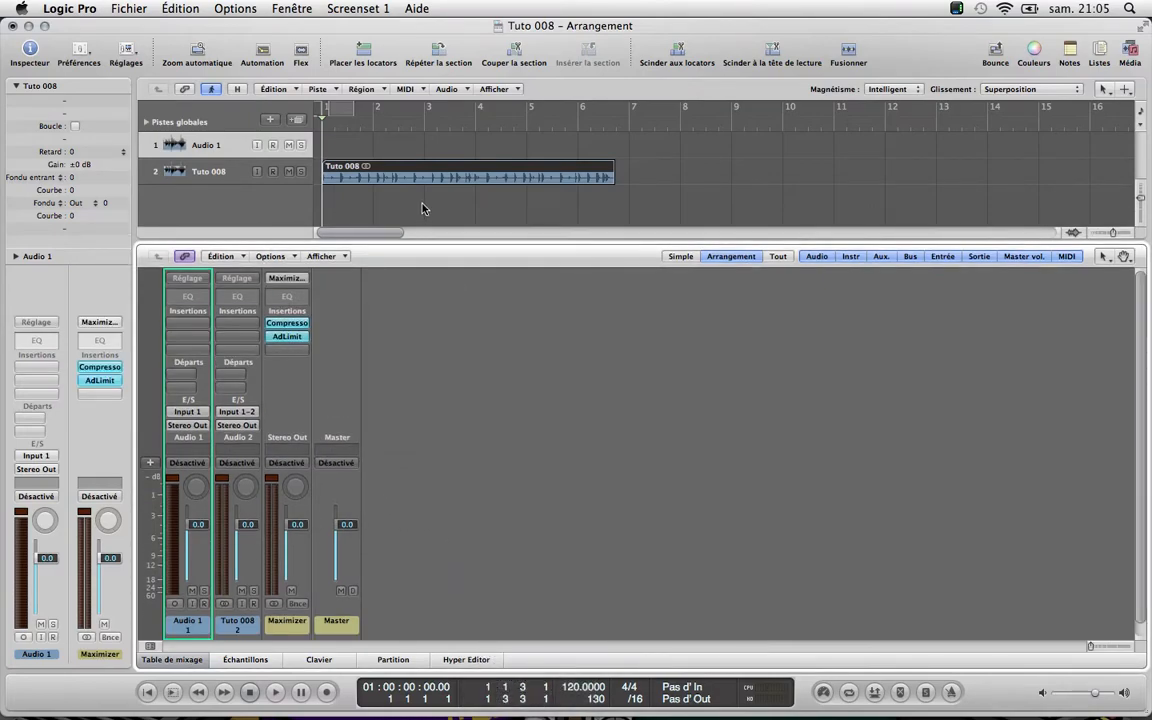
{"action": "key", "text": "x"}
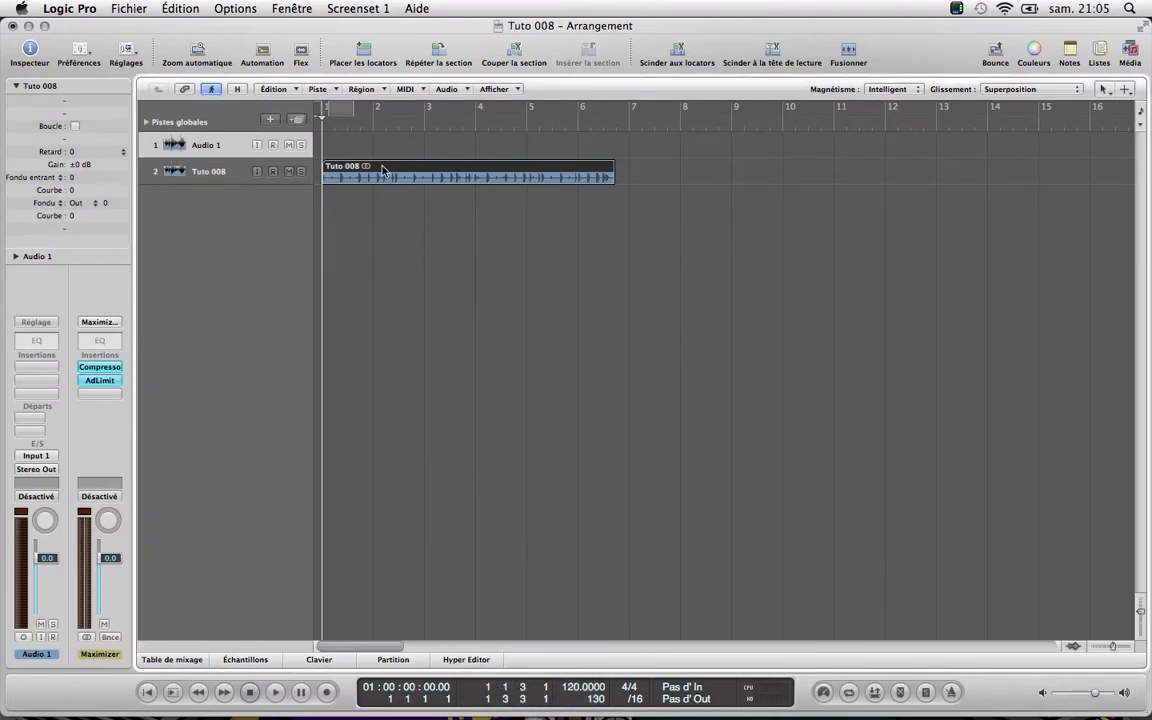
Set the Tuto 008 region gain to -6 dB and the Audio 1 fader to -6.0, and play the region
{"action": "mouse_move", "coordinate": [74, 163]}
{"action": "left_mouse_down"}
{"action": "mouse_move", "coordinate": [77, 179]}
{"action": "mouse_move", "coordinate": [77, 165]}
{"action": "left_mouse_up"}
{"action": "left_click_drag", "start_coordinate": [45, 545], "coordinate": [48, 608]}
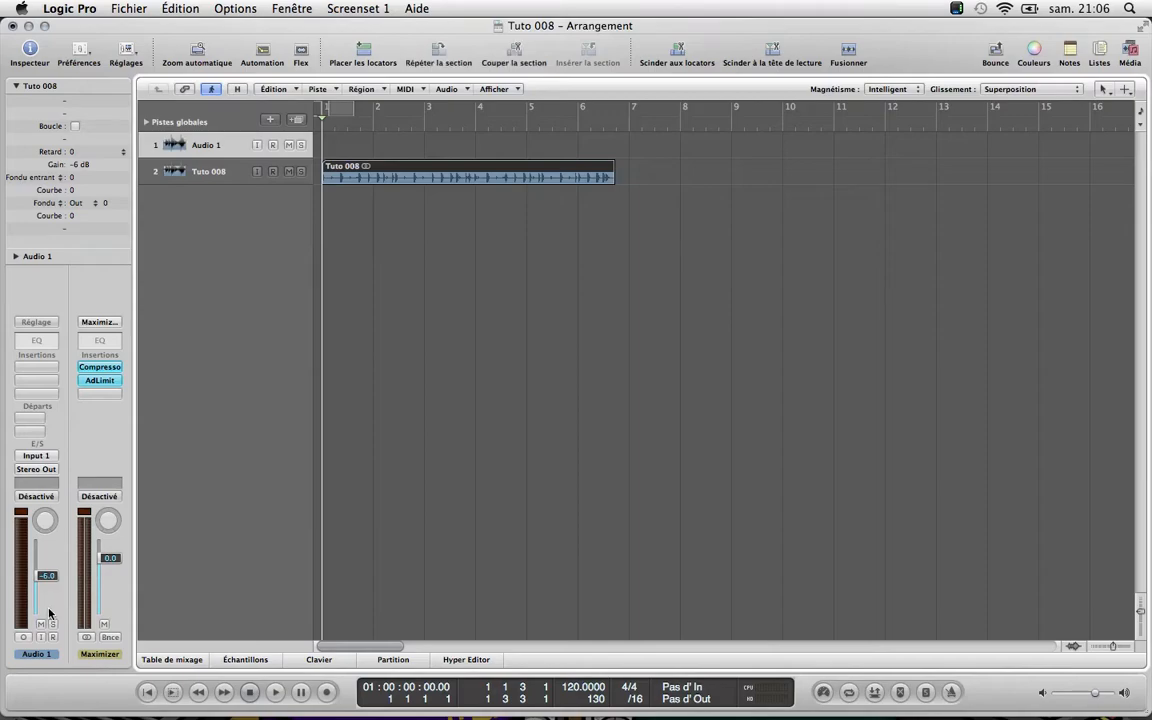
{"action": "key", "text": "space"}
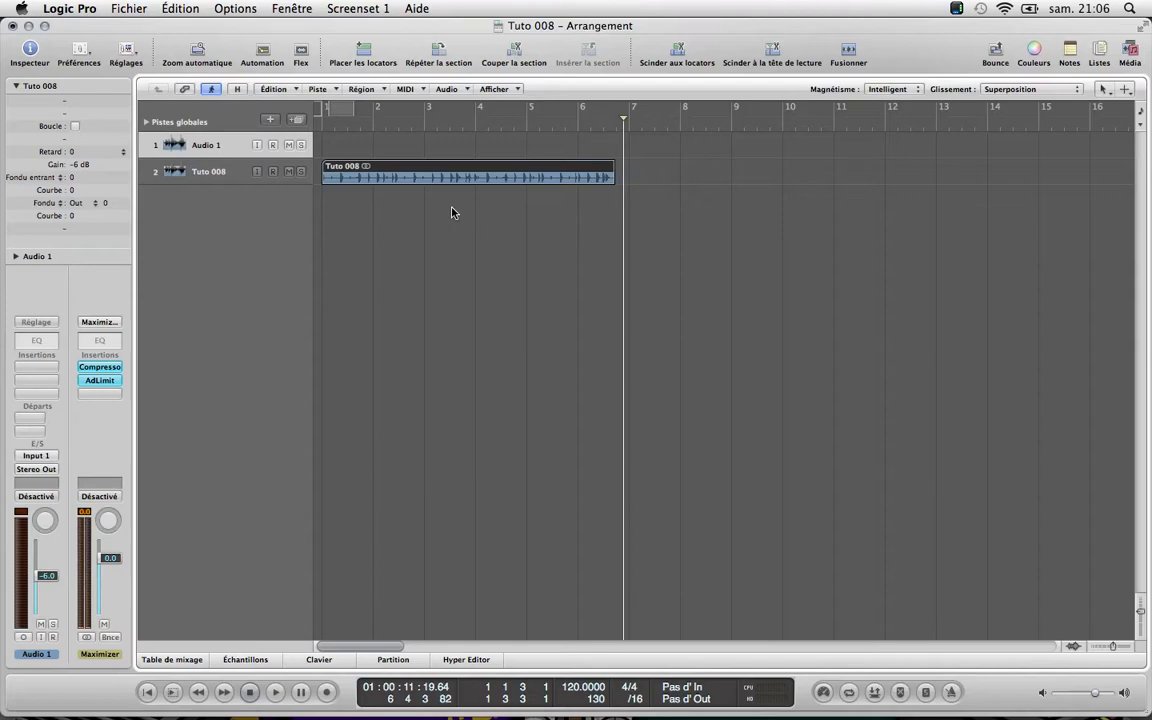
Show Flex view with the inspector hidden and set the Tuto 008 track's Flex mode to Rythmique
{"action": "left_click", "coordinate": [208, 150]}
{"action": "left_click", "coordinate": [236, 171]}
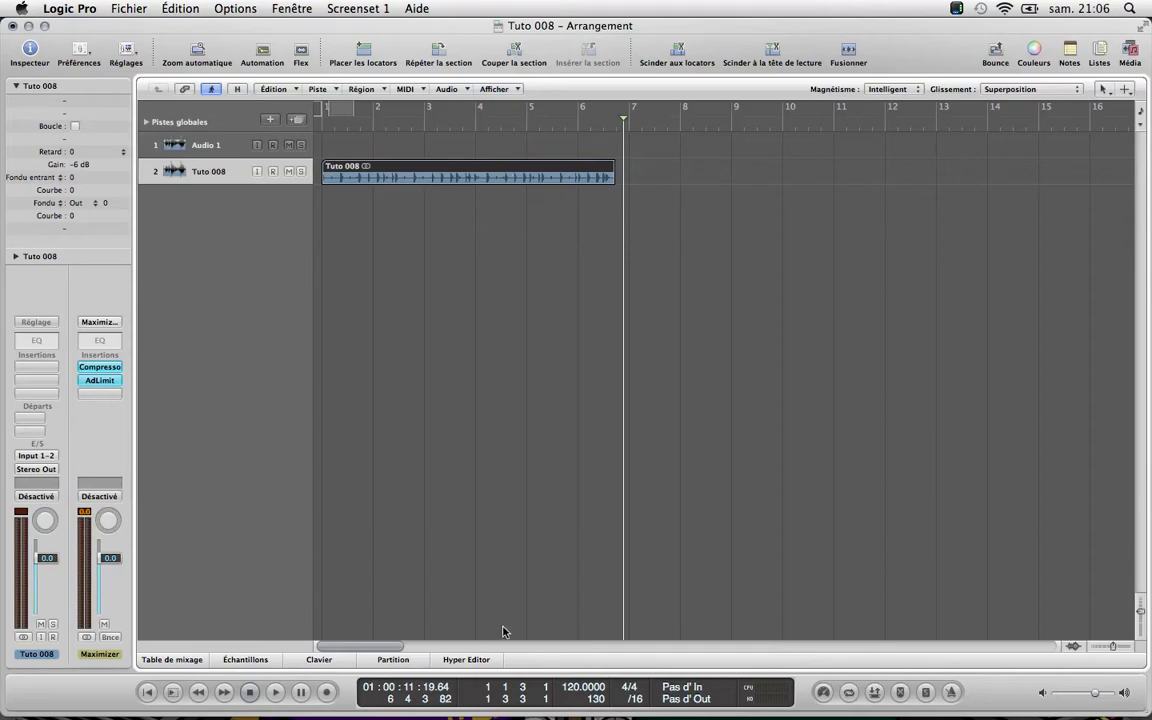
{"action": "left_click", "coordinate": [301, 52]}
{"action": "key", "text": "i"}
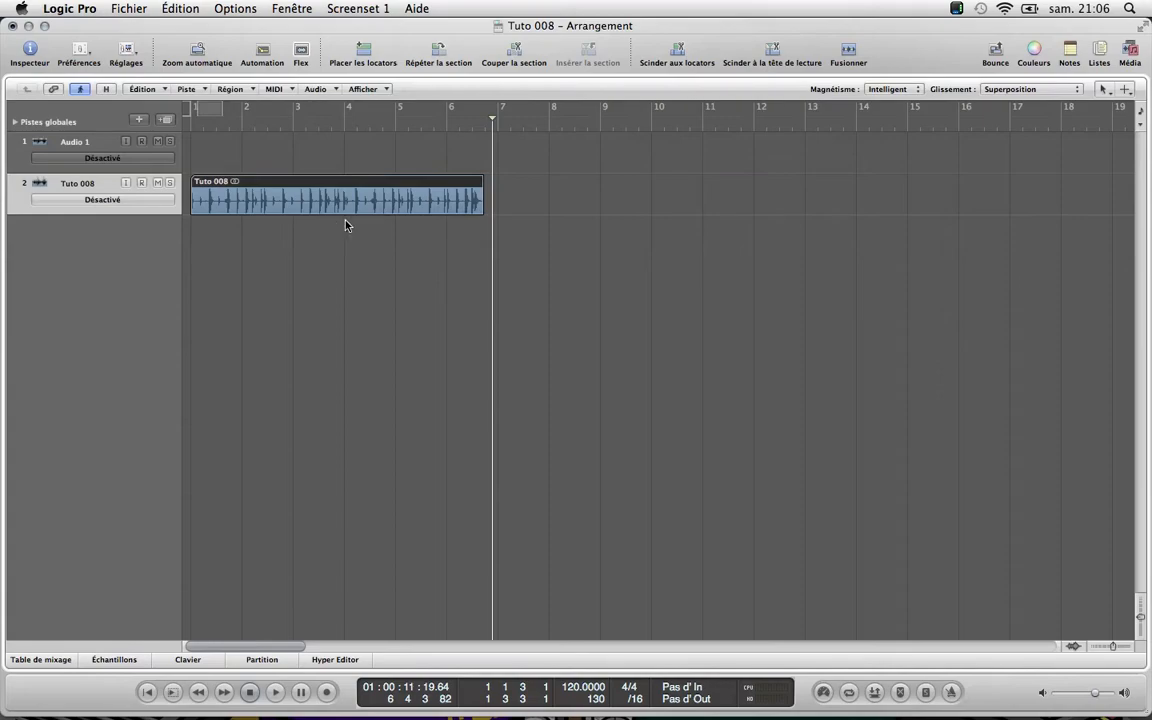
{"action": "left_click", "coordinate": [123, 200]}
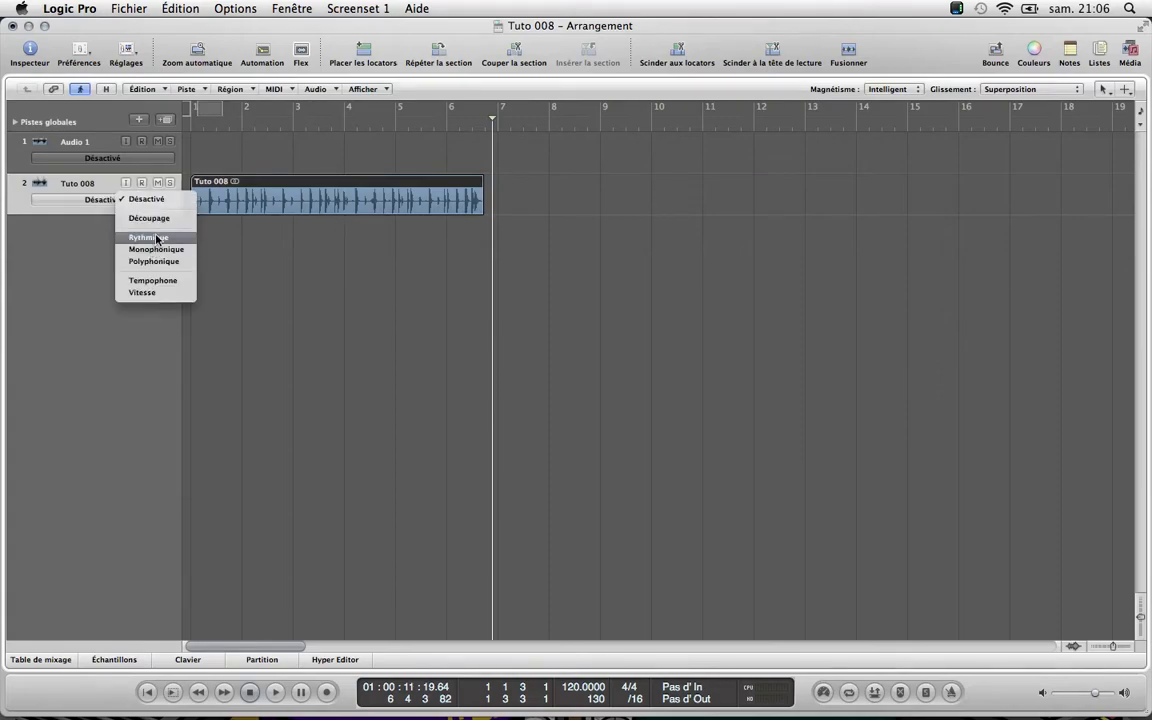
{"action": "left_click", "coordinate": [156, 242]}
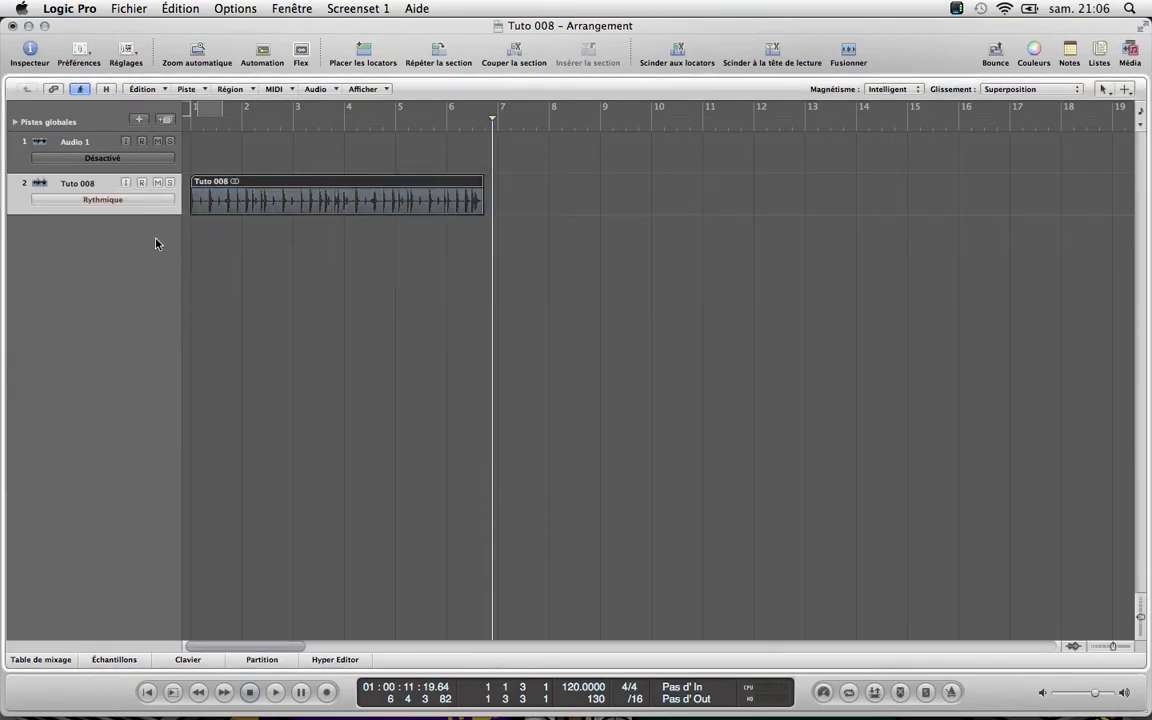
{"action": "left_click", "coordinate": [101, 211]}
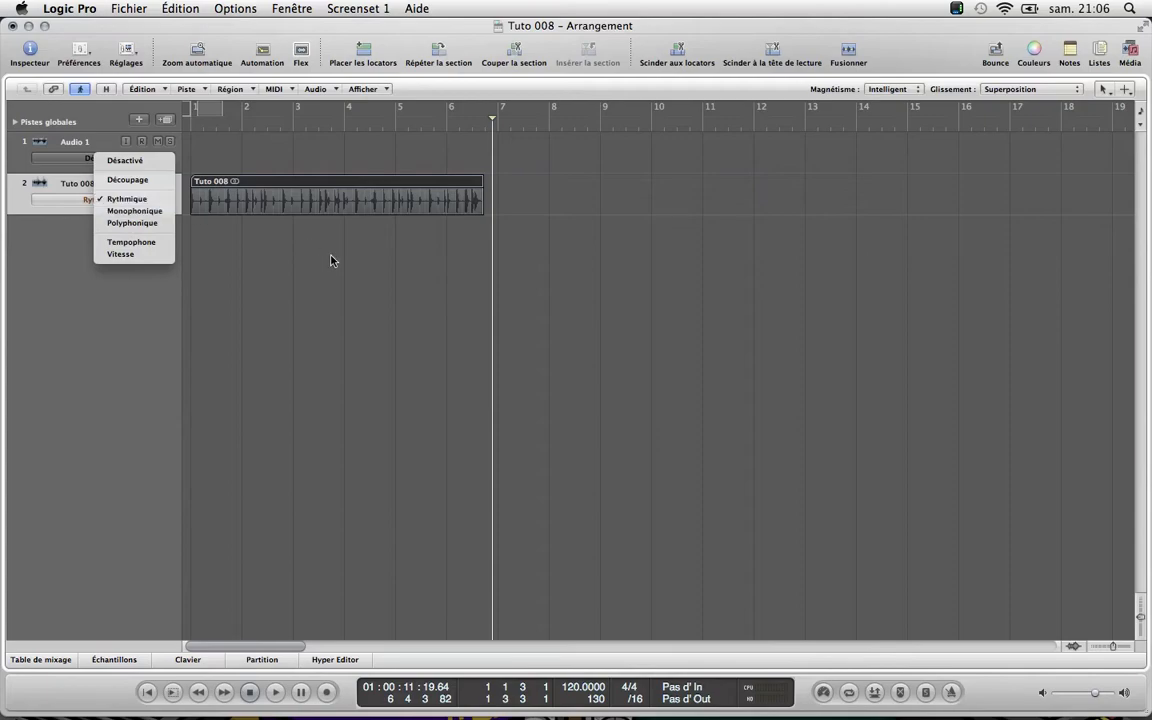
{"action": "left_click", "coordinate": [370, 264]}
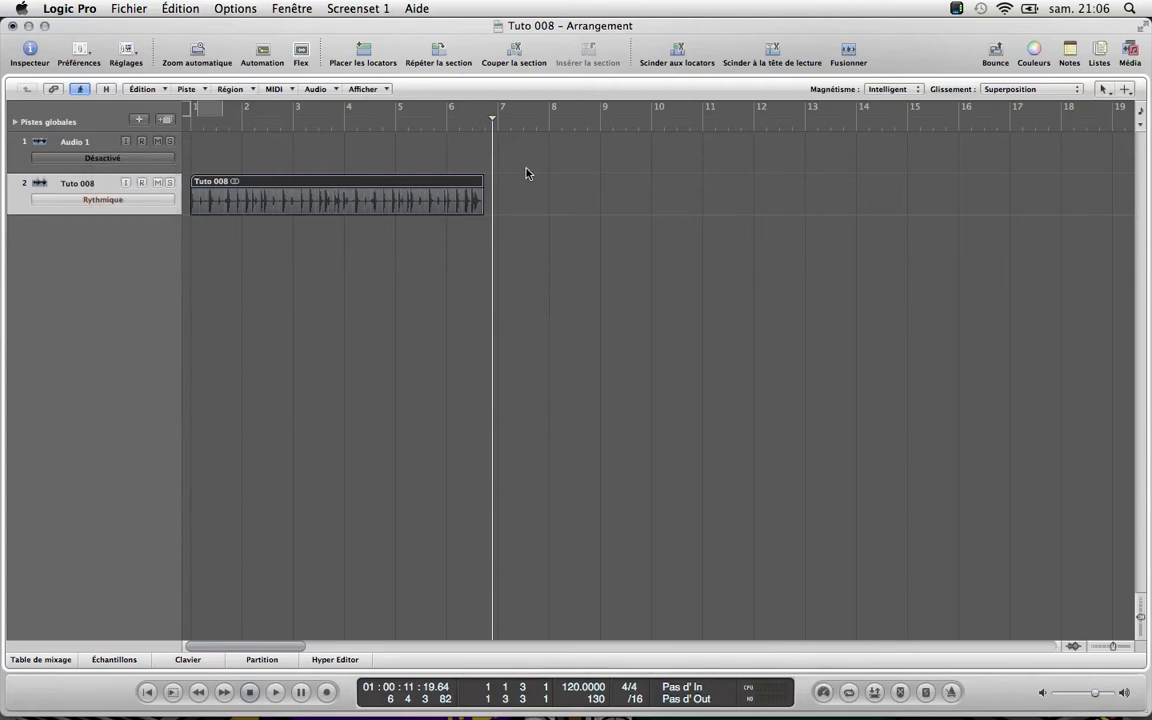
Compress the Tuto 008 region so it ends at bar 5, and play it from the start
{"action": "left_click_drag", "start_coordinate": [481, 180], "coordinate": [391, 197]}
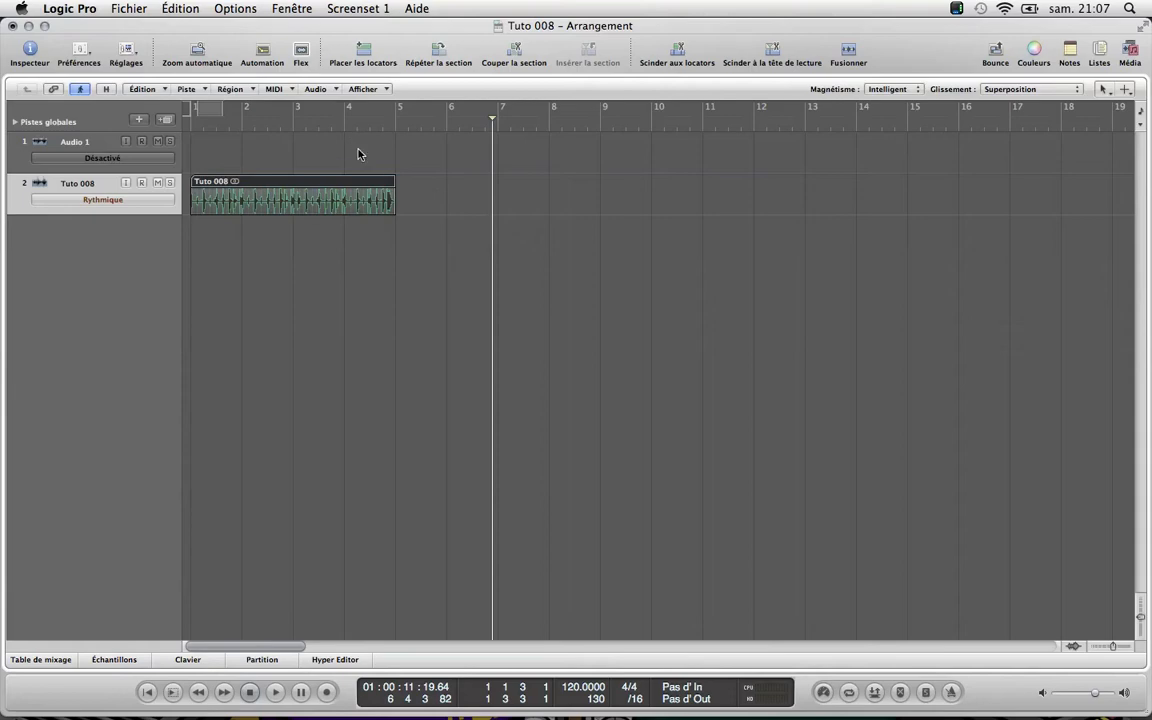
{"action": "key", "text": "Return"}
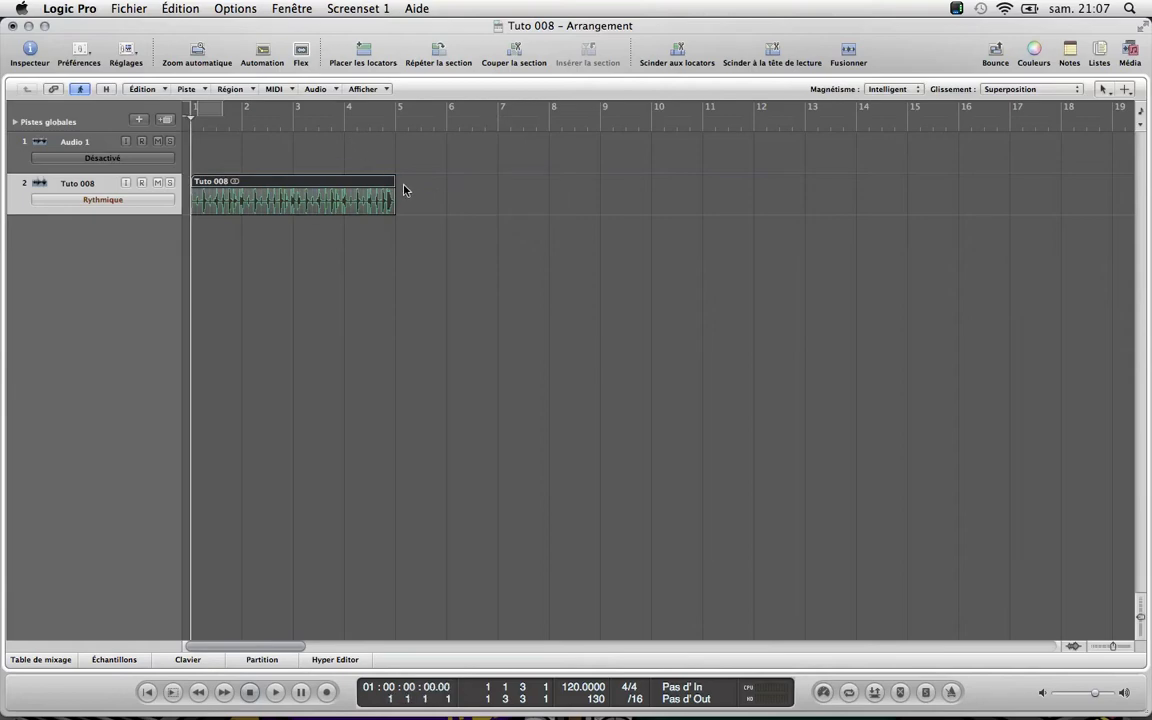
{"action": "left_click", "coordinate": [44, 25]}
{"action": "left_click", "coordinate": [44, 25]}
{"action": "key", "text": "space"}
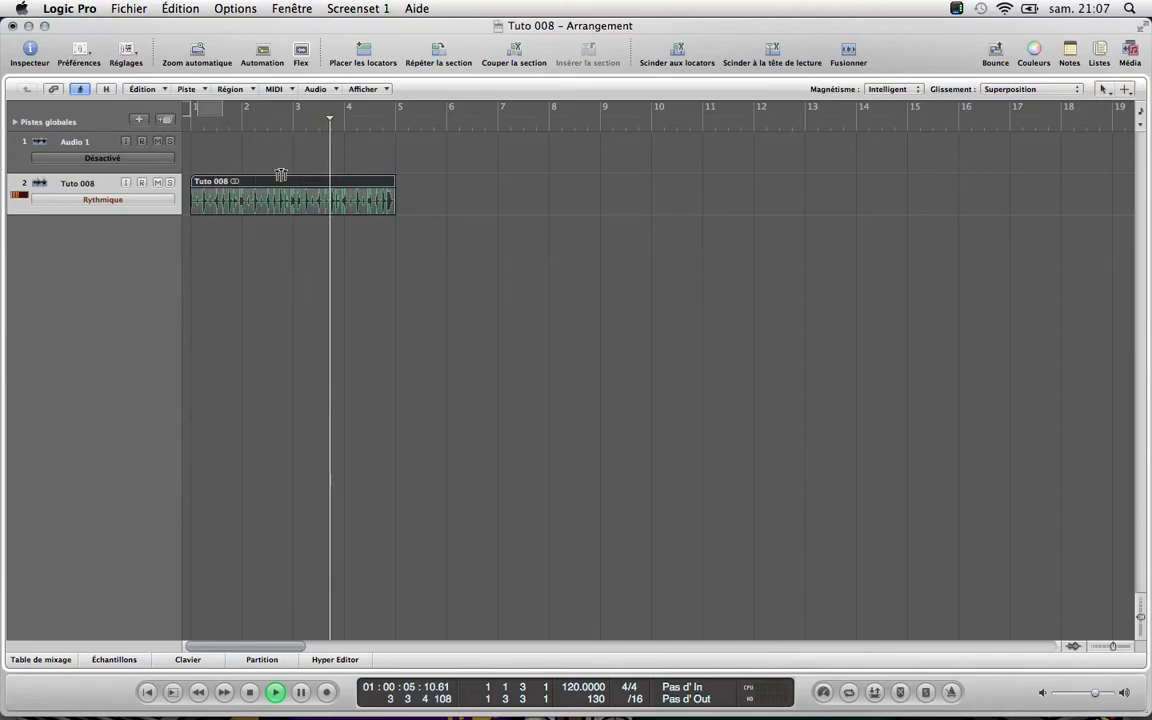
{"action": "key", "text": "space"}
Set the cycle area from bar 1 to bar 5 and play the loop
{"action": "left_click", "coordinate": [193, 110]}
{"action": "left_click_drag", "start_coordinate": [193, 110], "coordinate": [401, 119]}
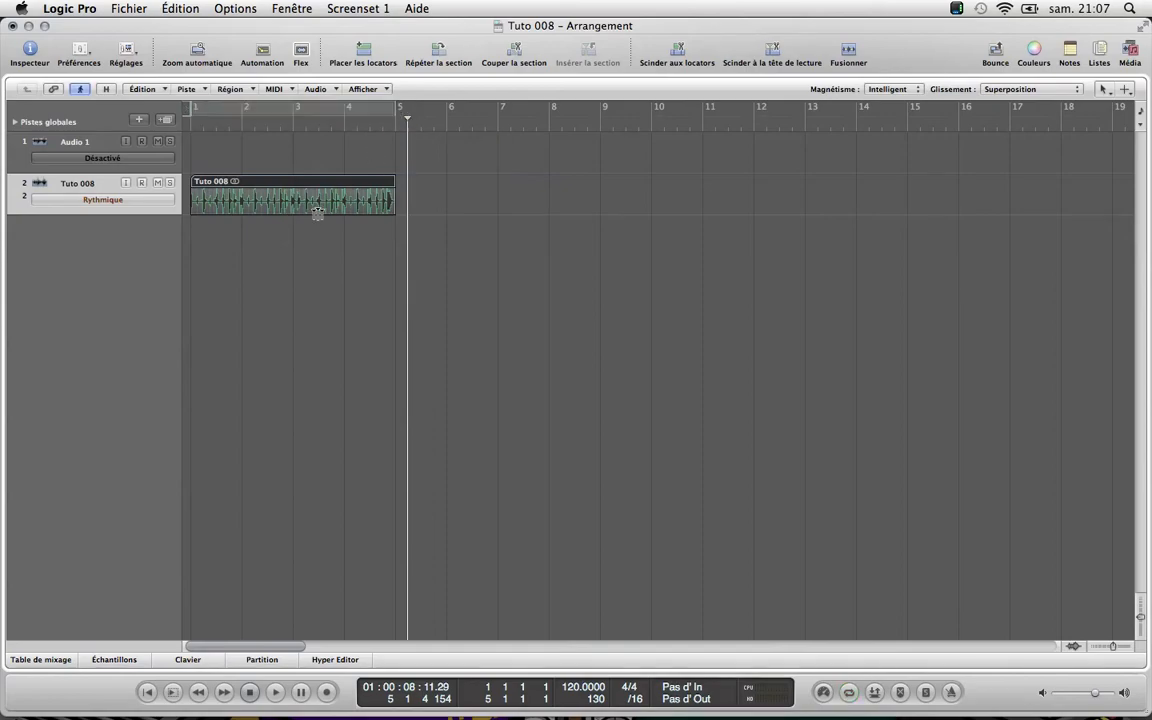
{"action": "key", "text": "space"}
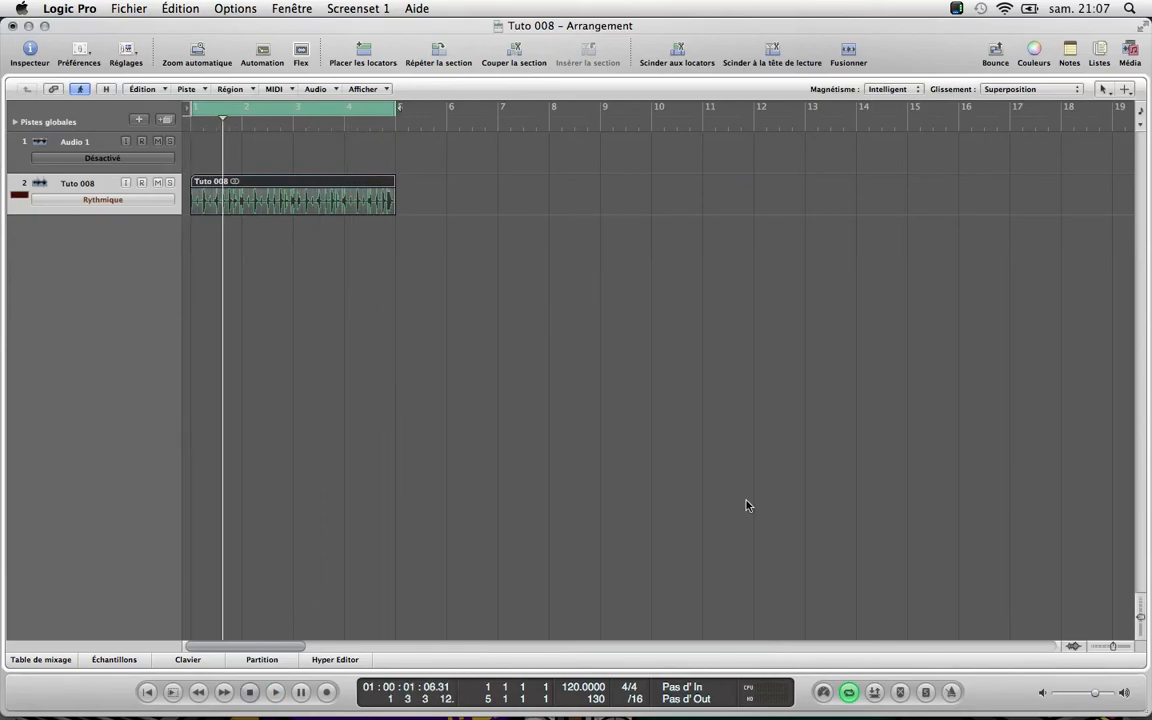
Play the Tuto 008 loop against the metronome to check its timing, and switch the metronome off
{"action": "left_click", "coordinate": [950, 692]}
{"action": "key", "text": "space"}
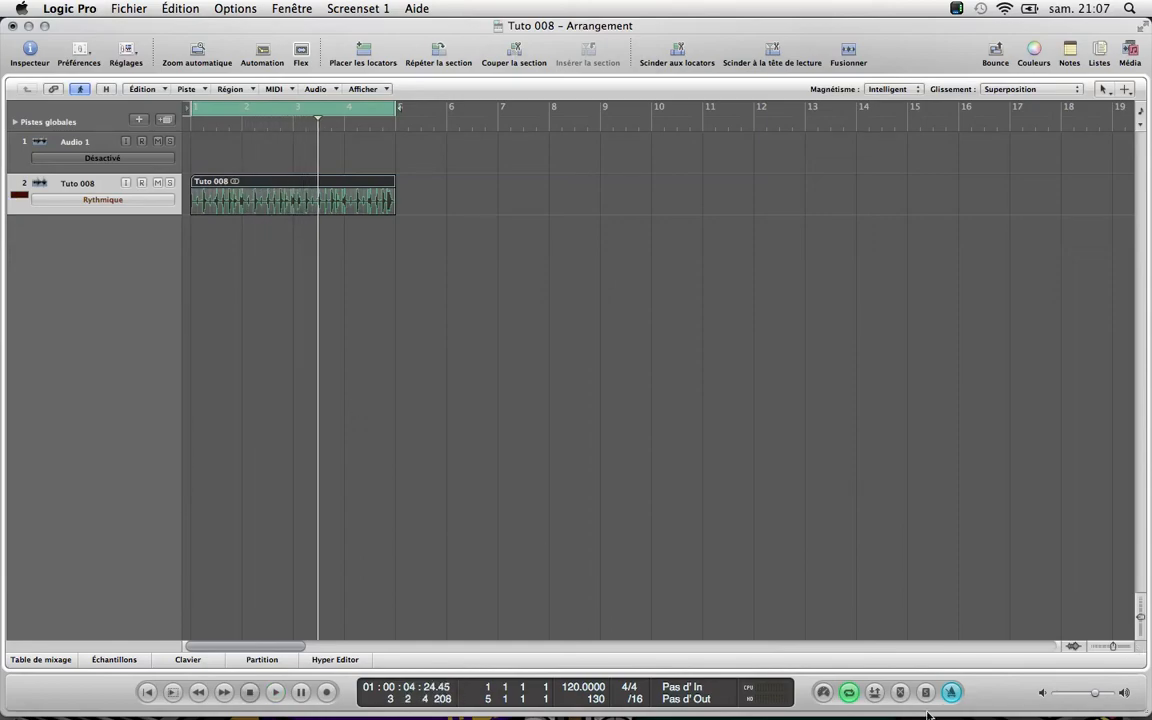
{"action": "left_click", "coordinate": [953, 693]}
Set the project tempo to 91 BPM and play the loop at that speed
{"action": "left_click_drag", "start_coordinate": [572, 686], "coordinate": [568, 711]}
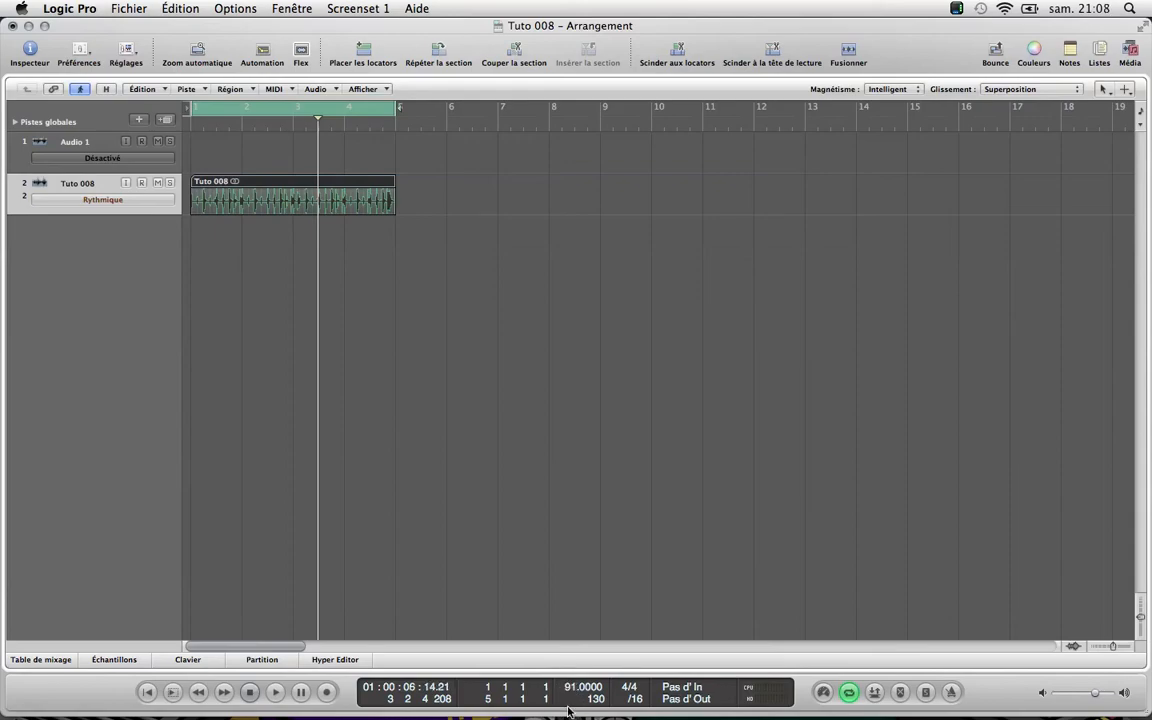
{"action": "key", "text": "space"}
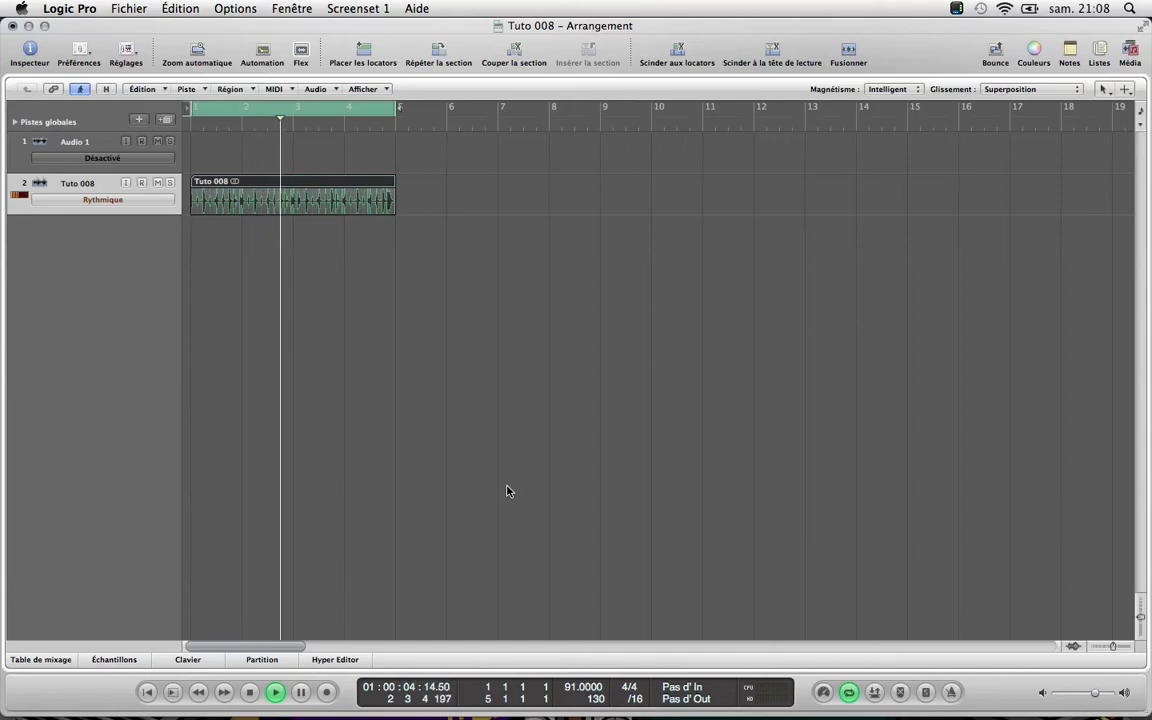
{"action": "key", "text": "space"}
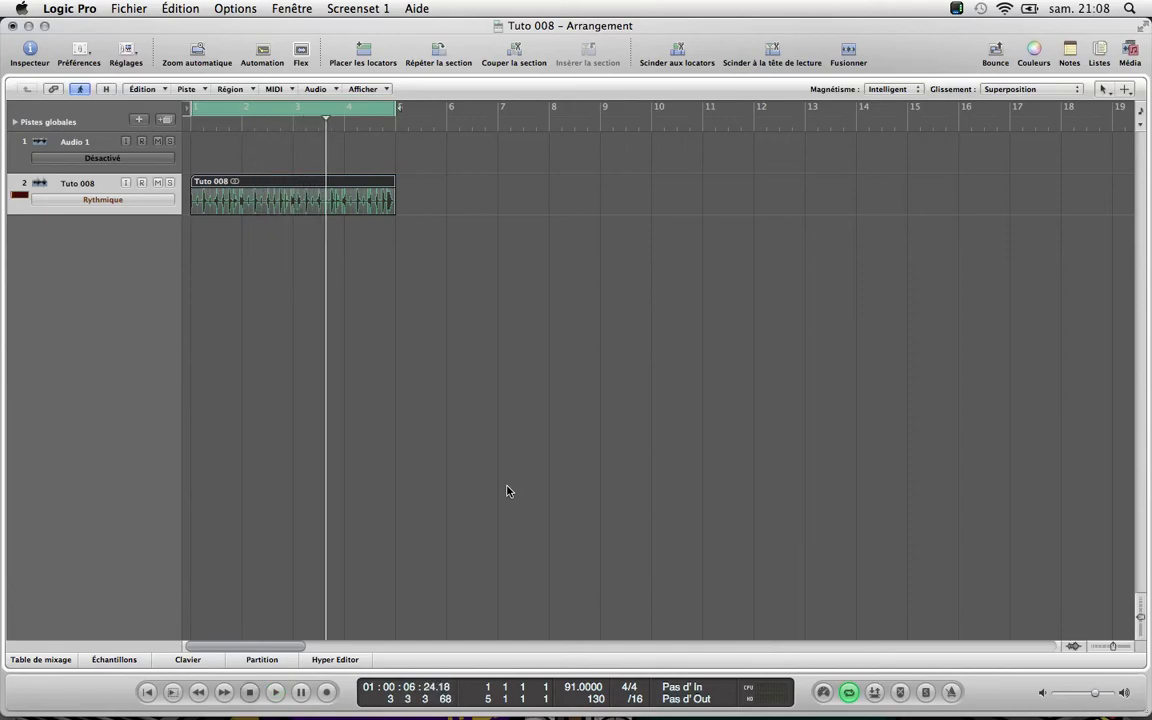
Enlarge the Tuto 008 waveform from bar 1 to examine its detected transients
{"action": "left_click", "coordinate": [104, 200]}
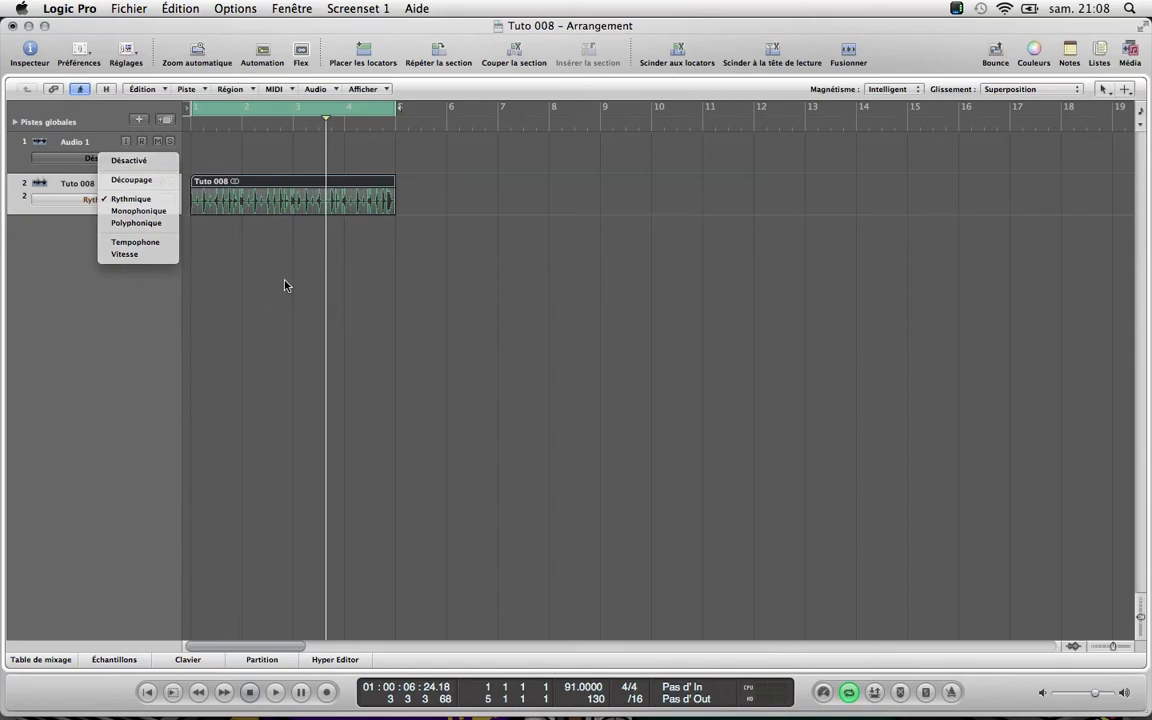
{"action": "left_click", "coordinate": [256, 252]}
{"action": "left_click", "coordinate": [1130, 647]}
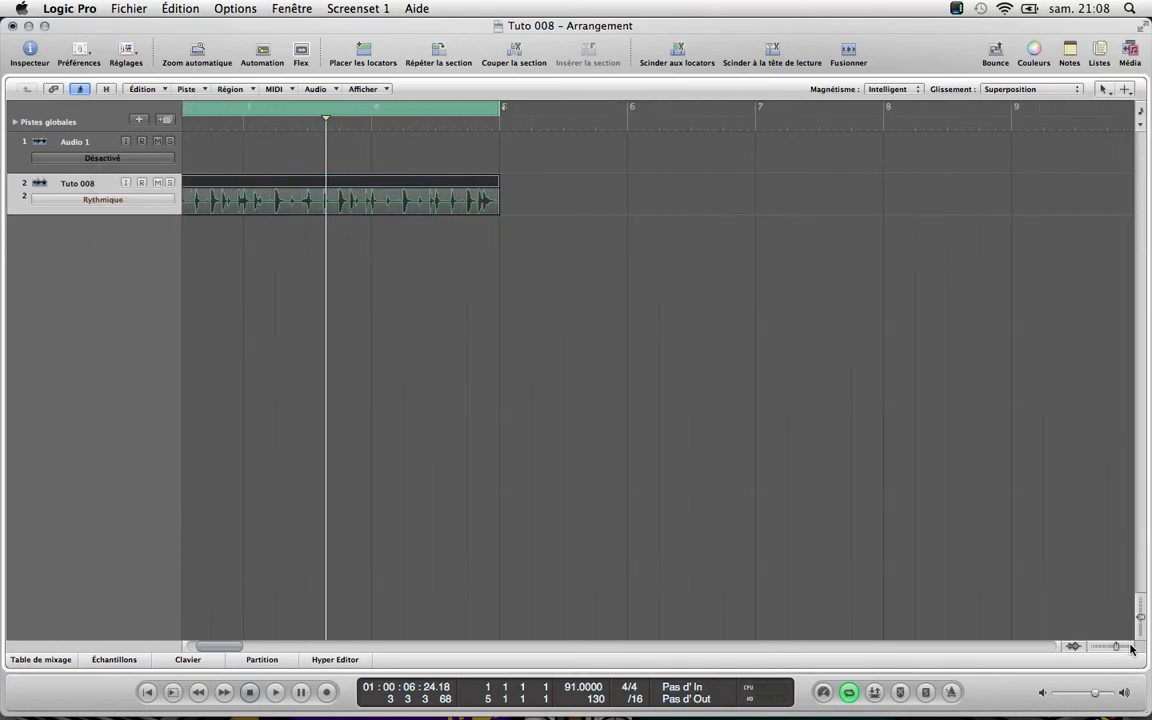
{"action": "left_click", "coordinate": [1141, 618]}
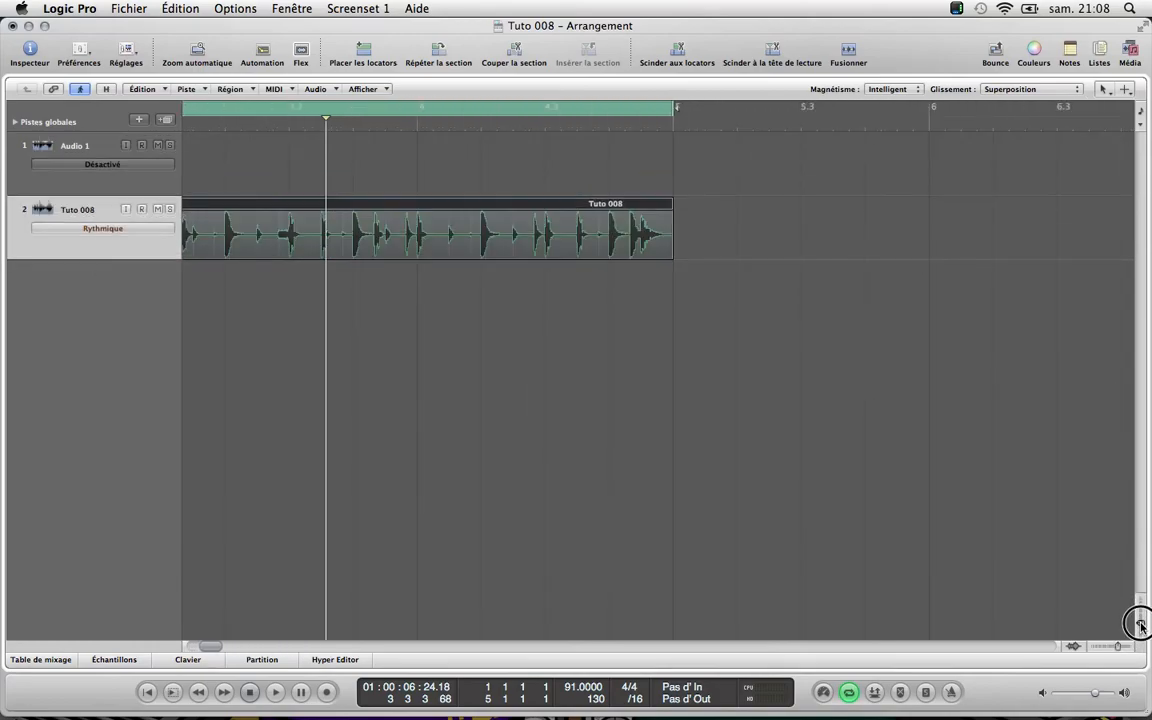
{"action": "scroll", "coordinate": [620, 380], "scroll_direction": "left", "scroll_amount": 10}
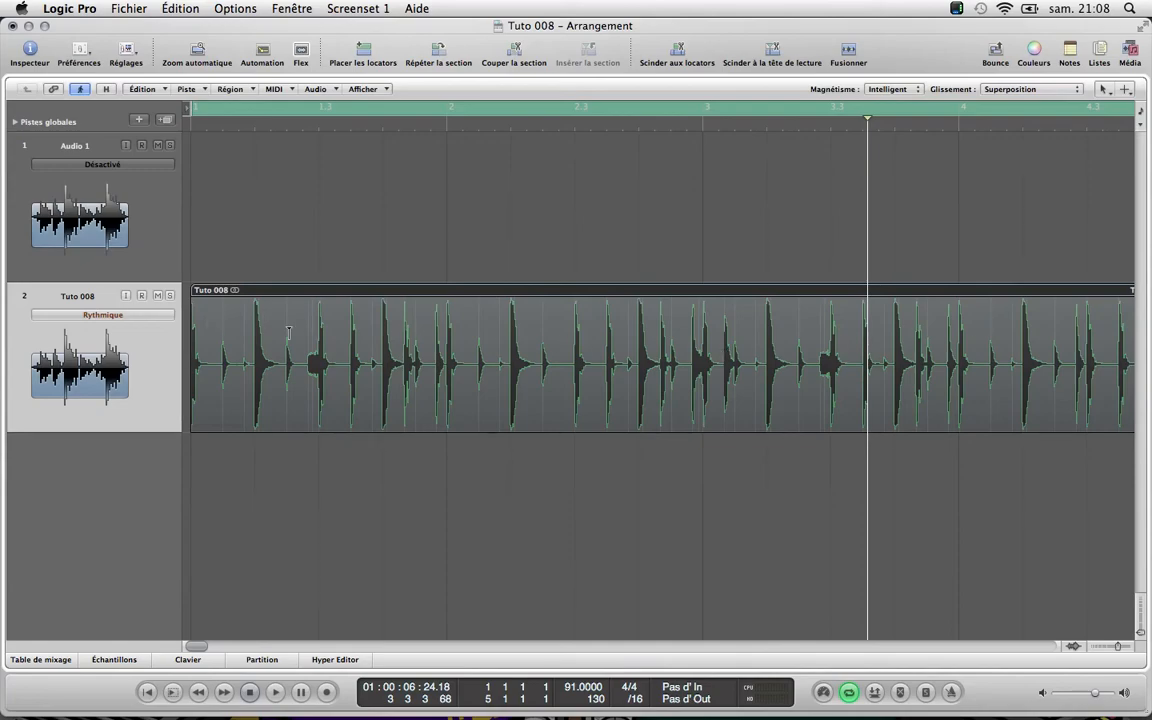
Add flex markers on the second and third hits of the Tuto 008 loop, delay the third hit to about beat 2, and play the result
{"action": "left_click", "coordinate": [222, 319]}
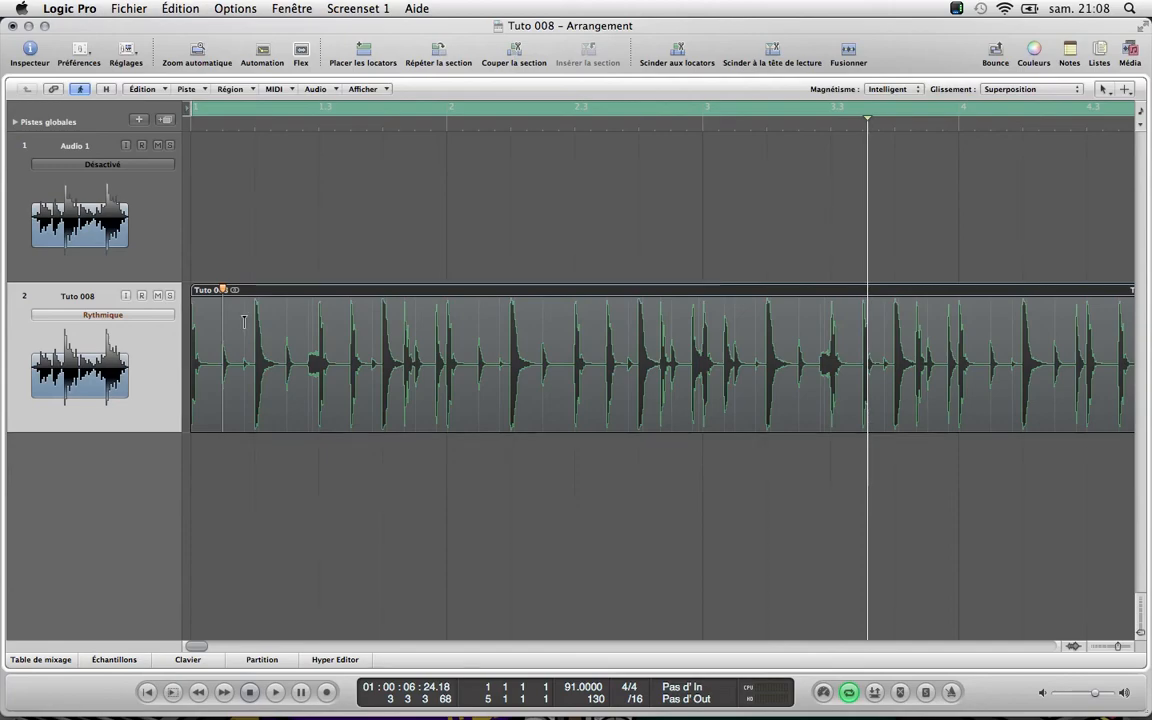
{"action": "left_click", "coordinate": [244, 321]}
{"action": "mouse_move", "coordinate": [244, 320]}
{"action": "left_mouse_down"}
{"action": "mouse_move", "coordinate": [283, 318]}
{"action": "mouse_move", "coordinate": [256, 316]}
{"action": "left_mouse_up"}
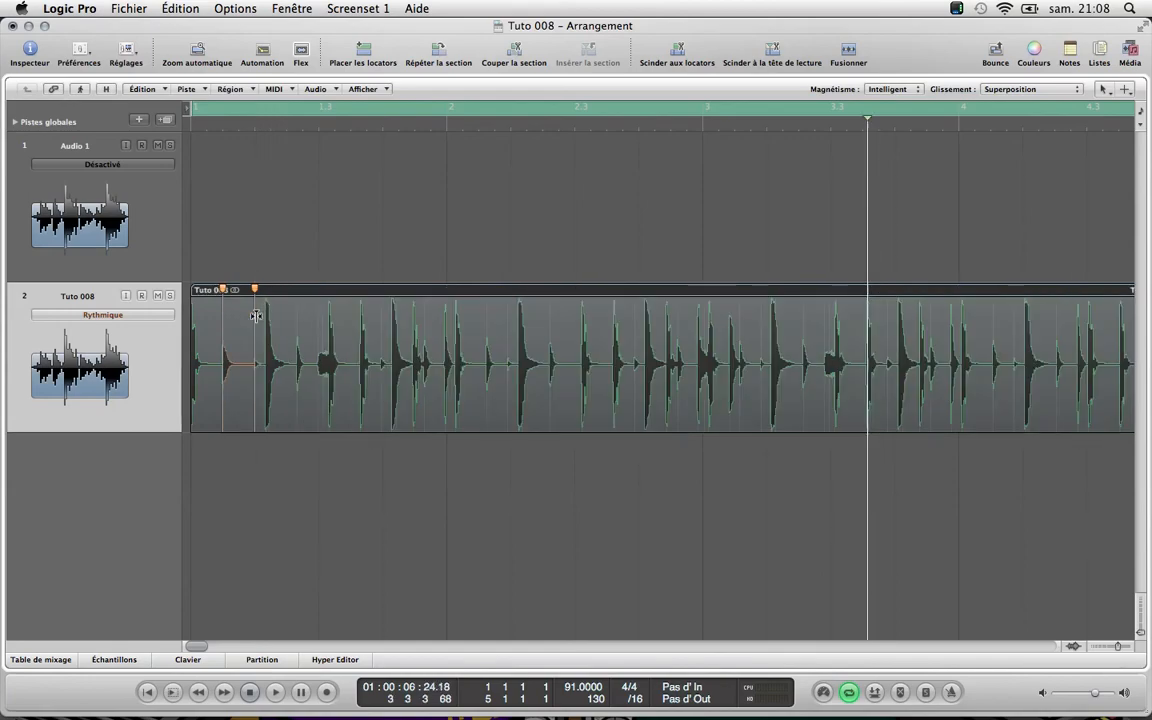
{"action": "key", "text": "space"}
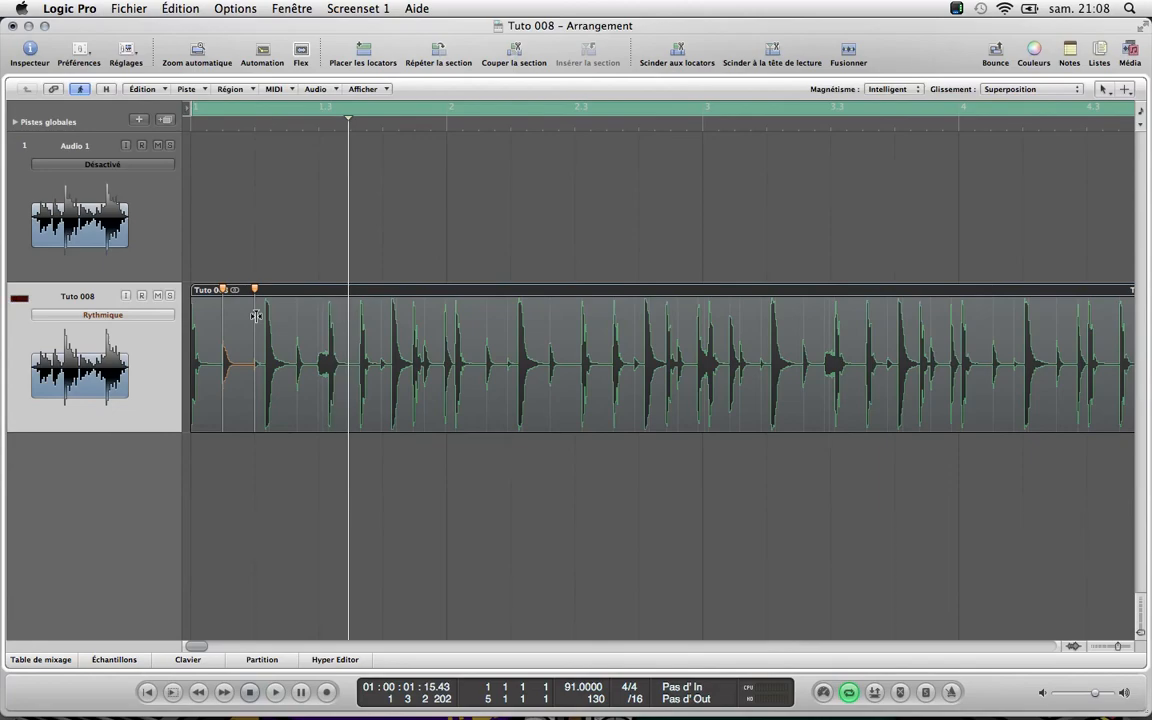
Move the second flex marker earlier, closer to the first one, and play the altered rhythm
{"action": "mouse_move", "coordinate": [256, 318]}
{"action": "left_mouse_down"}
{"action": "mouse_move", "coordinate": [231, 314]}
{"action": "mouse_move", "coordinate": [240, 317]}
{"action": "left_mouse_up"}
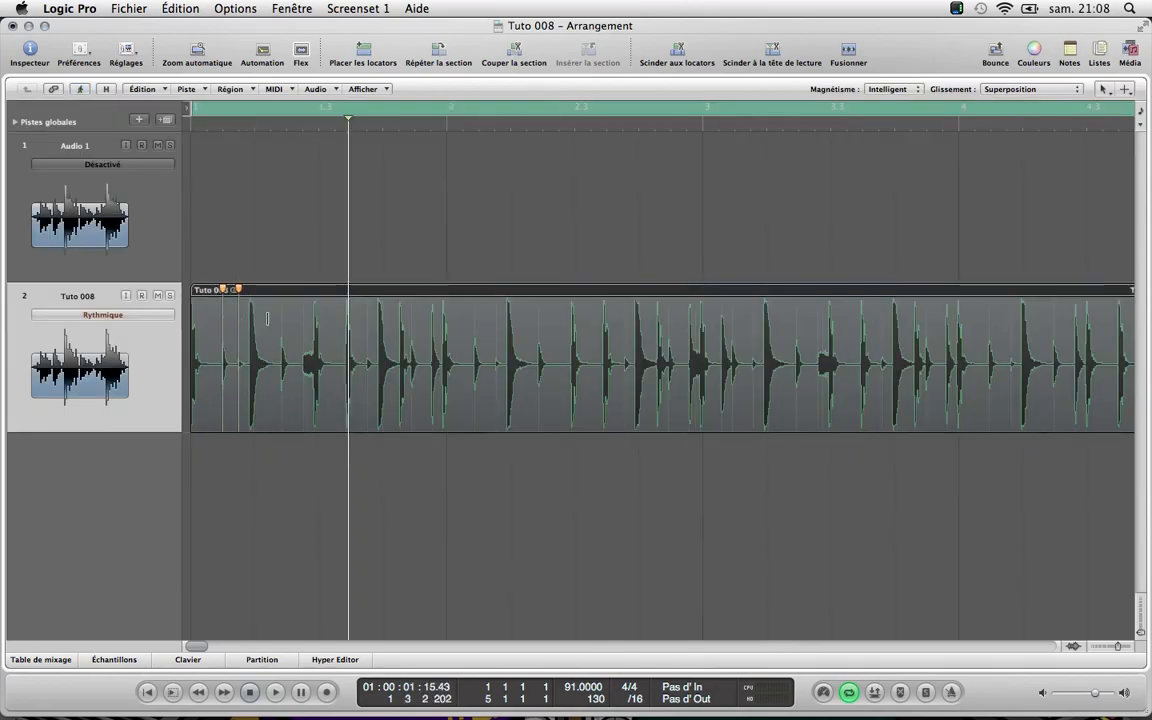
{"action": "key", "text": "space"}
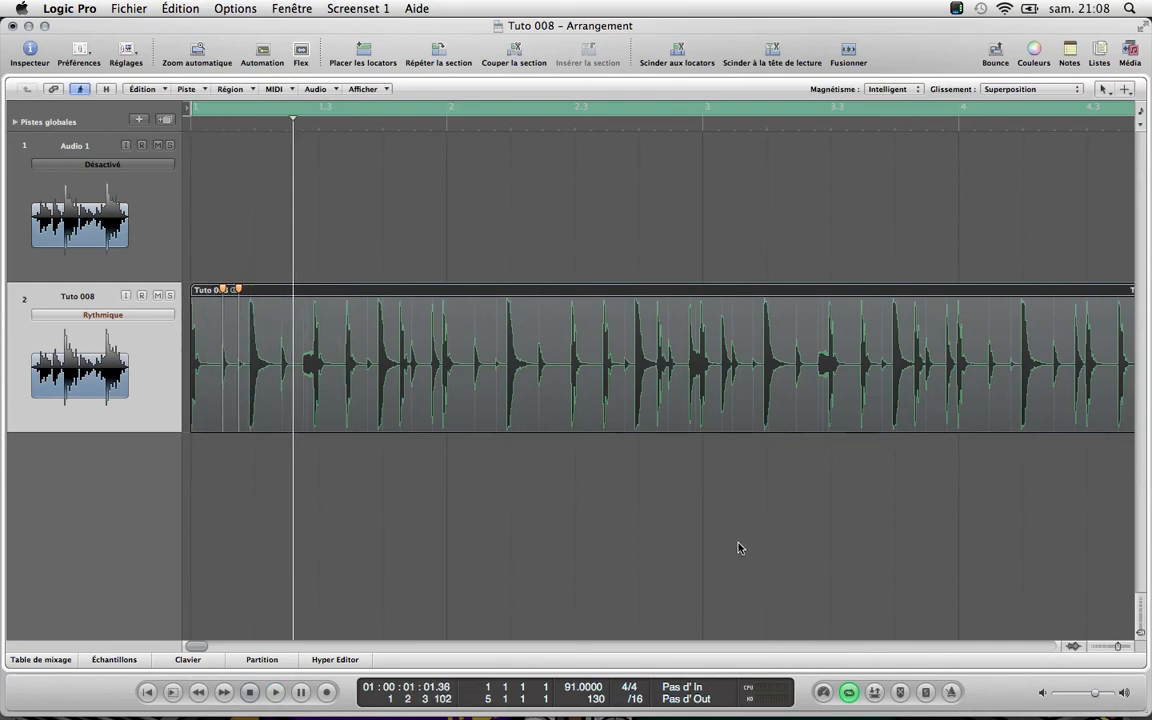
Zoom the arrangement out to show the whole four-bar Tuto 008 loop and the empty bars after it
{"action": "left_click", "coordinate": [1101, 648]}
{"action": "left_click", "coordinate": [1101, 648]}
{"action": "left_click", "coordinate": [1101, 648]}
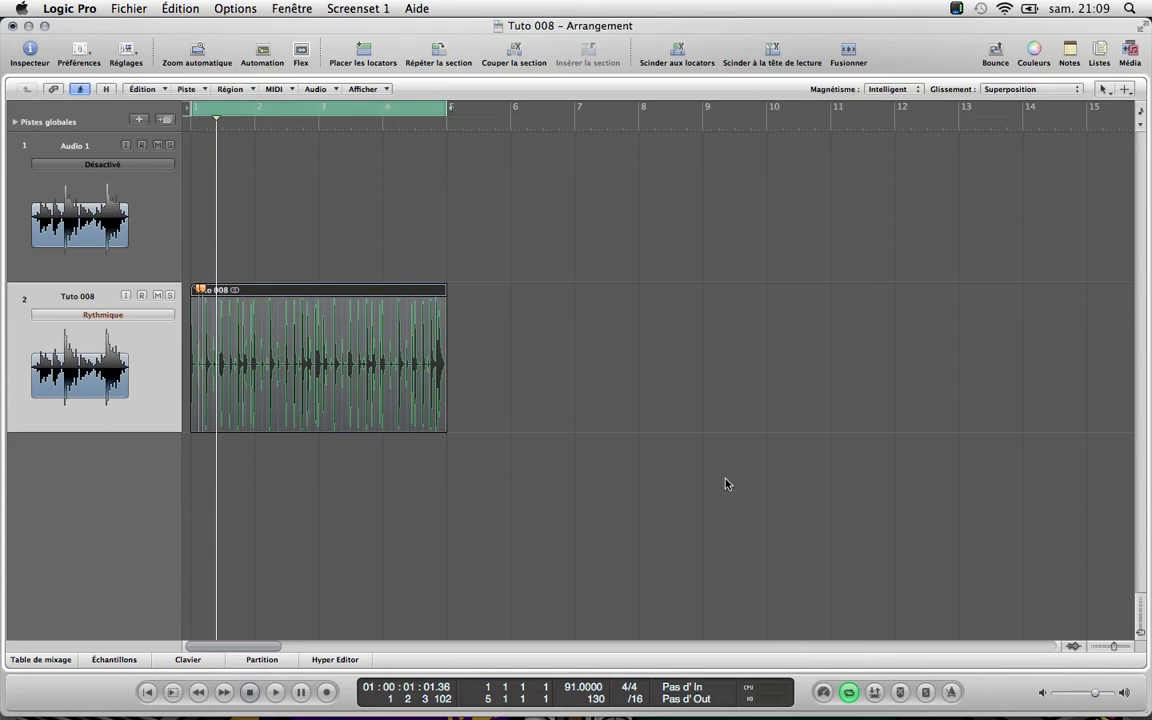
{"action": "left_click", "coordinate": [1076, 703]}
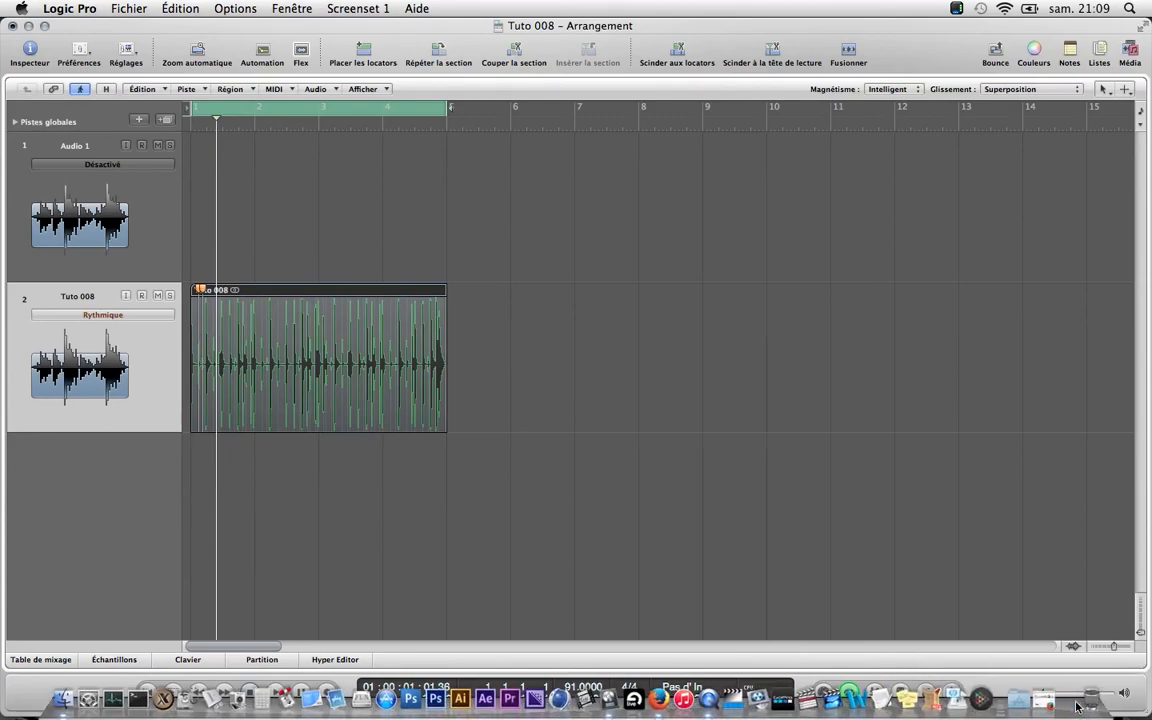